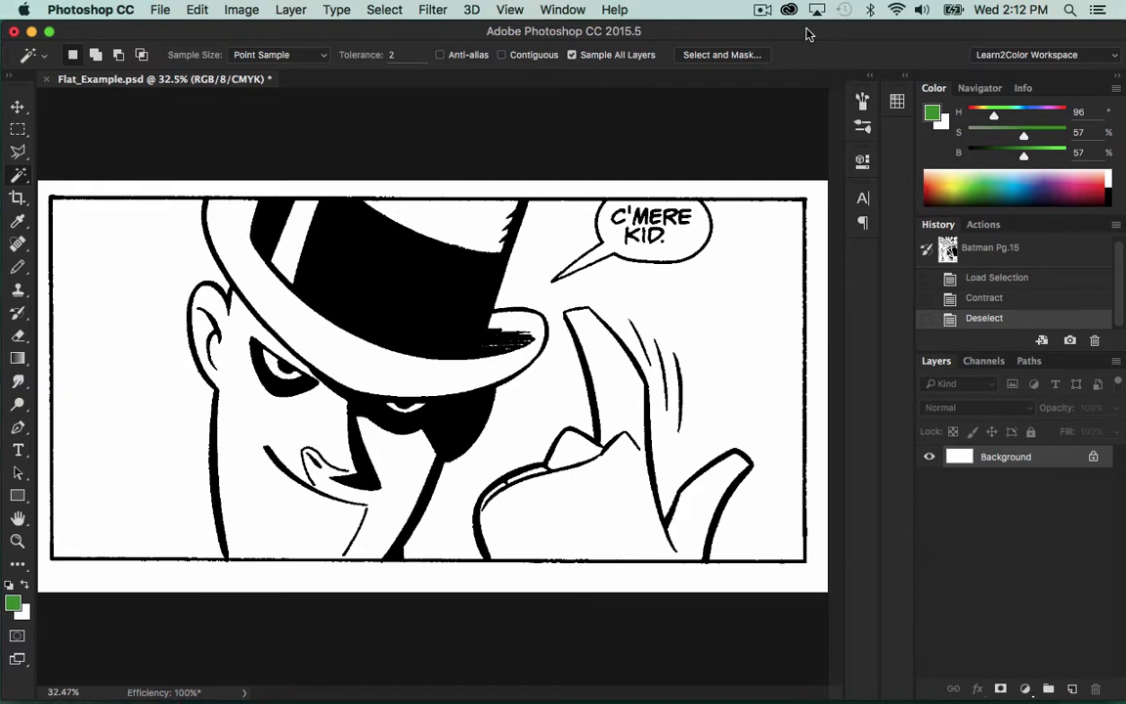
- Load the LineArt channel as a selection and contract it by 3 pixels
left_click(988, 362)
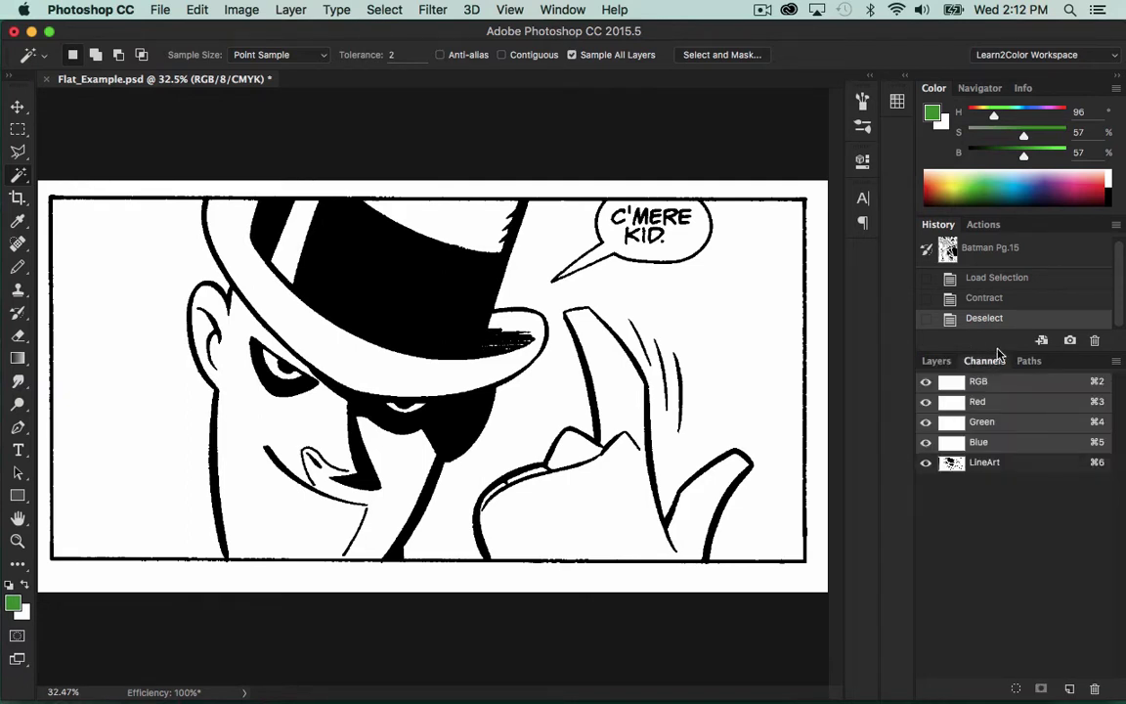
left_click(953, 467, "super")
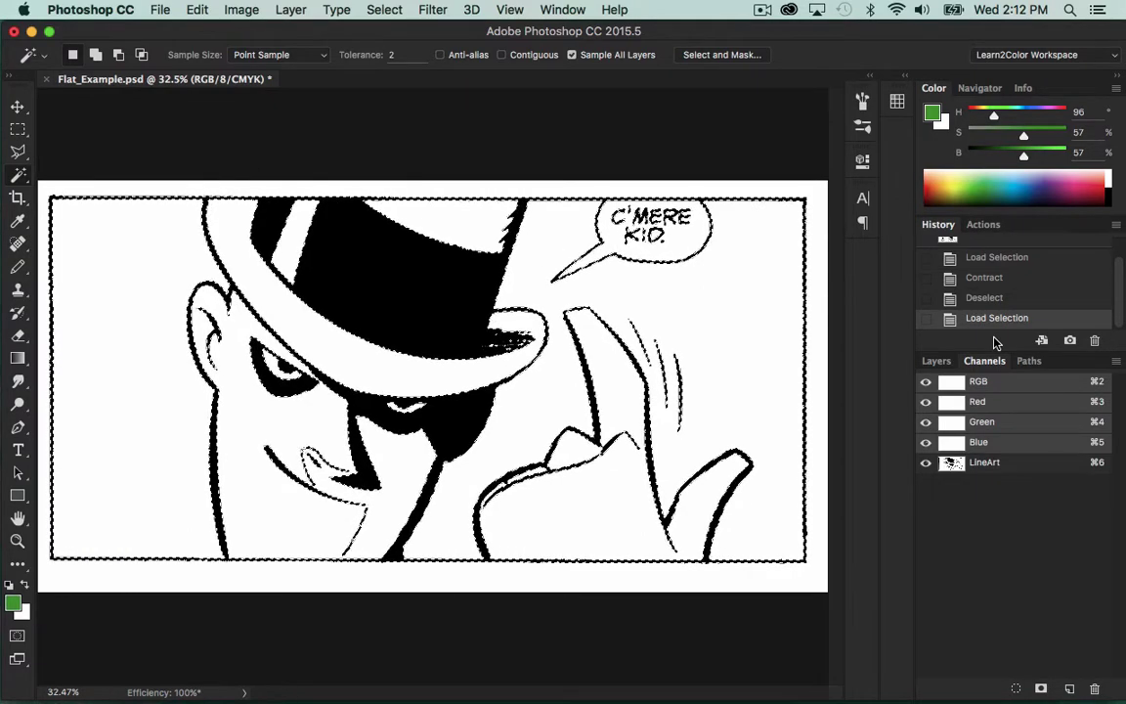
left_click(433, 11)
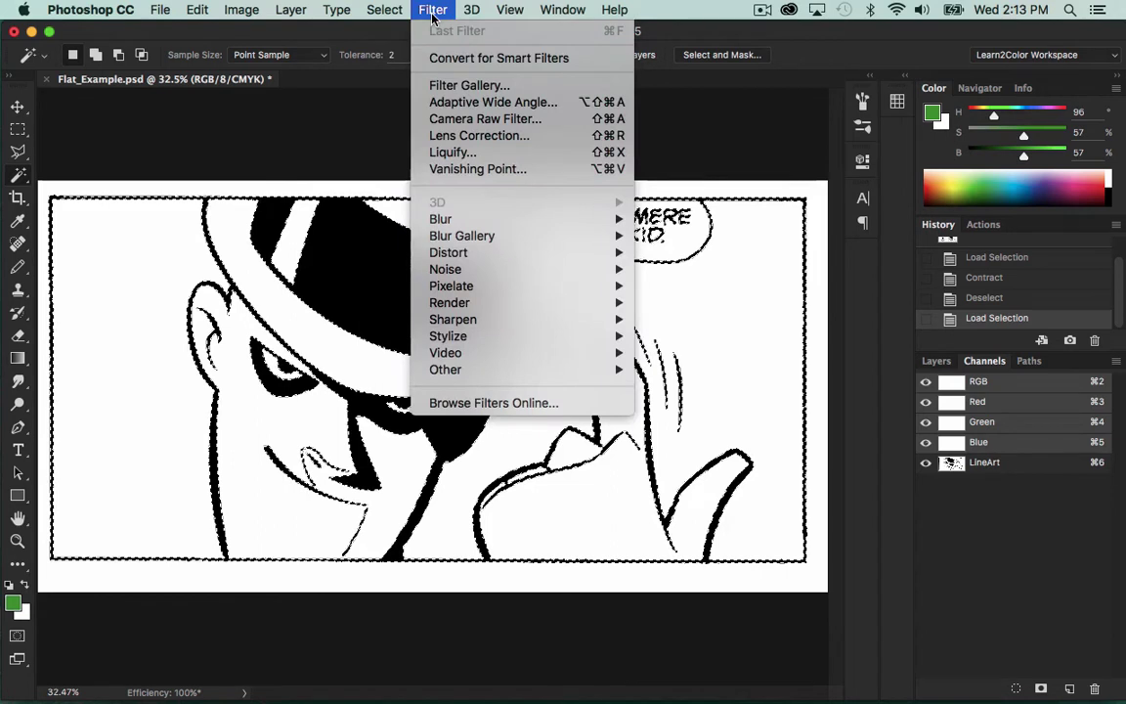
mouse_move(384, 11)
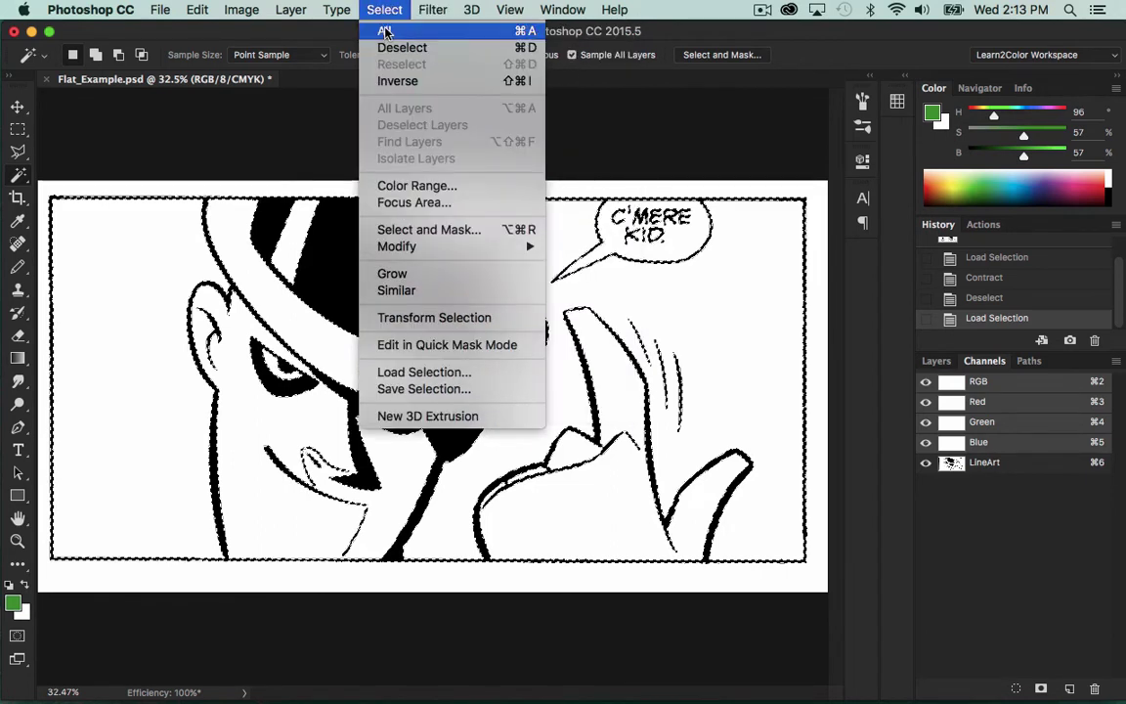
mouse_move(526, 250)
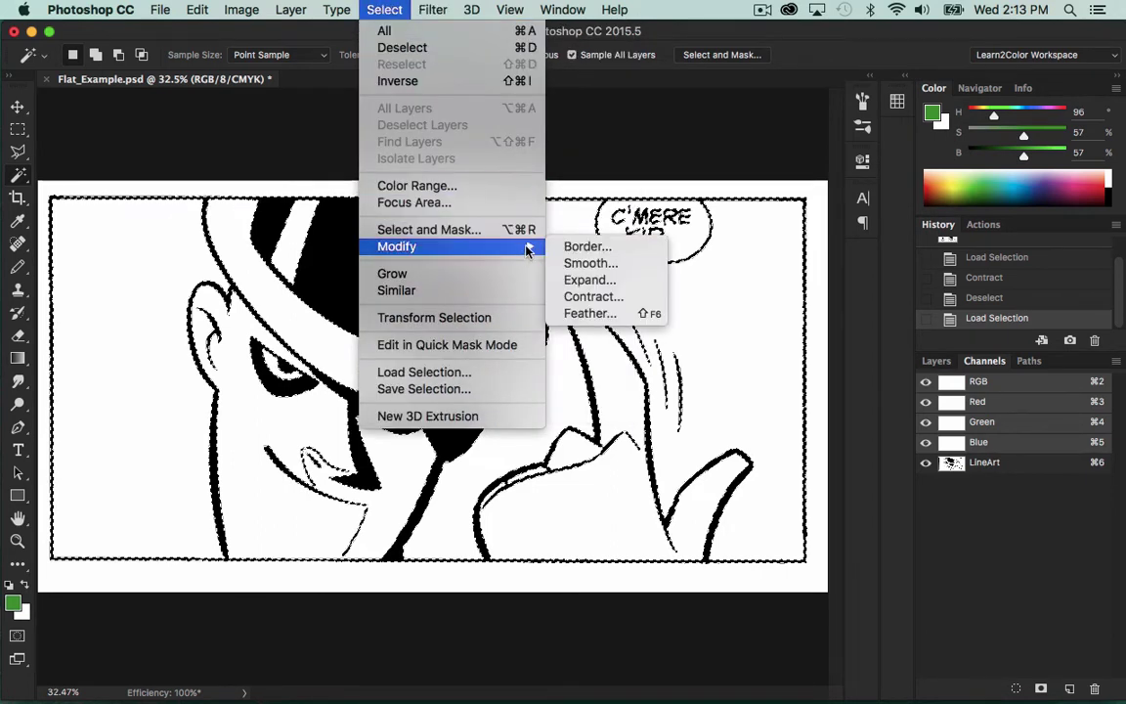
left_click(612, 296)
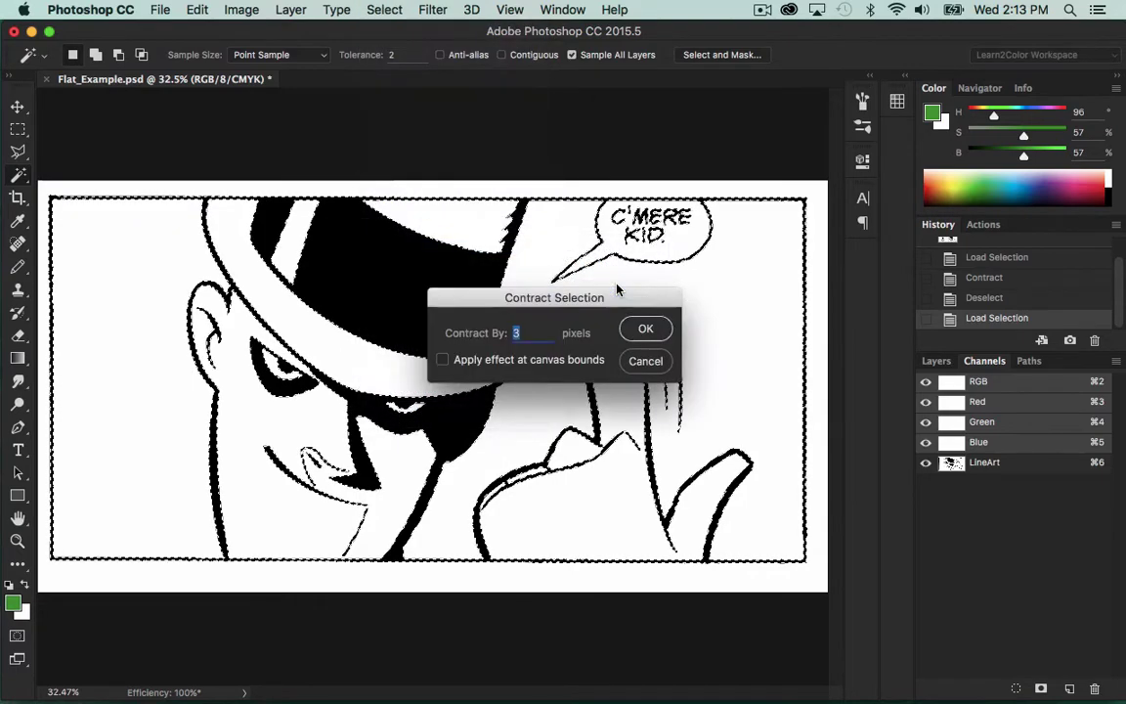
left_click(647, 330)
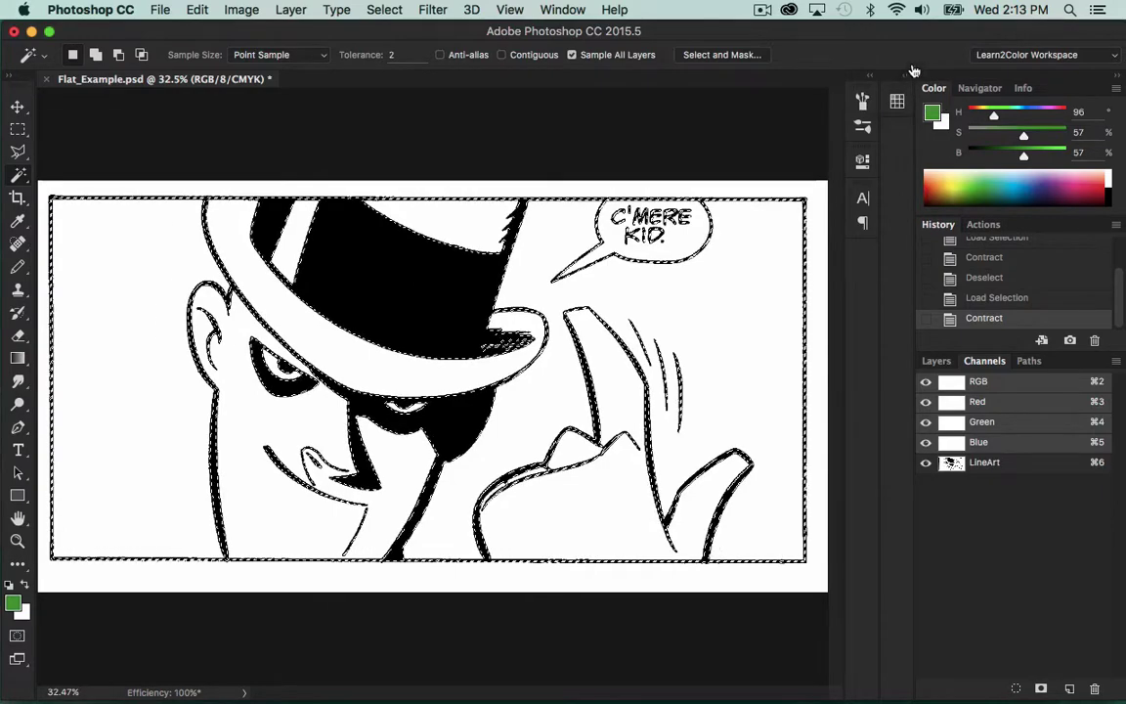
- Fill the contracted line art selection with the dark grey swatch (H 279, S 5, B 36) and clear the selection
left_click(897, 101)
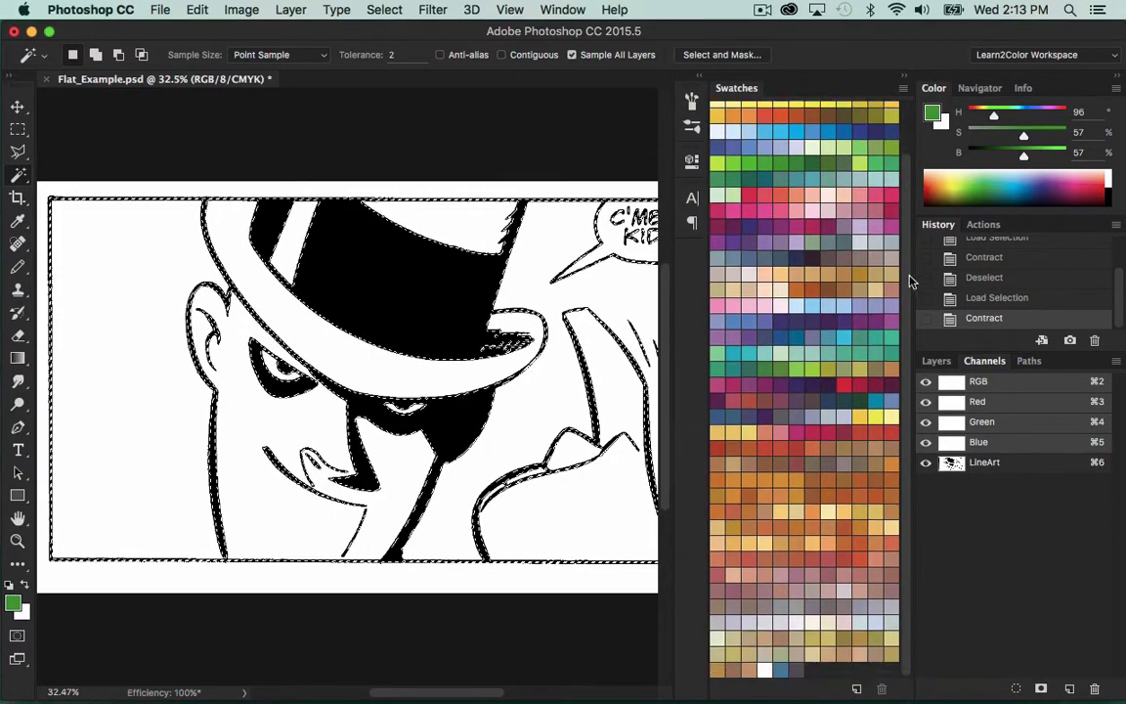
left_click(780, 669)
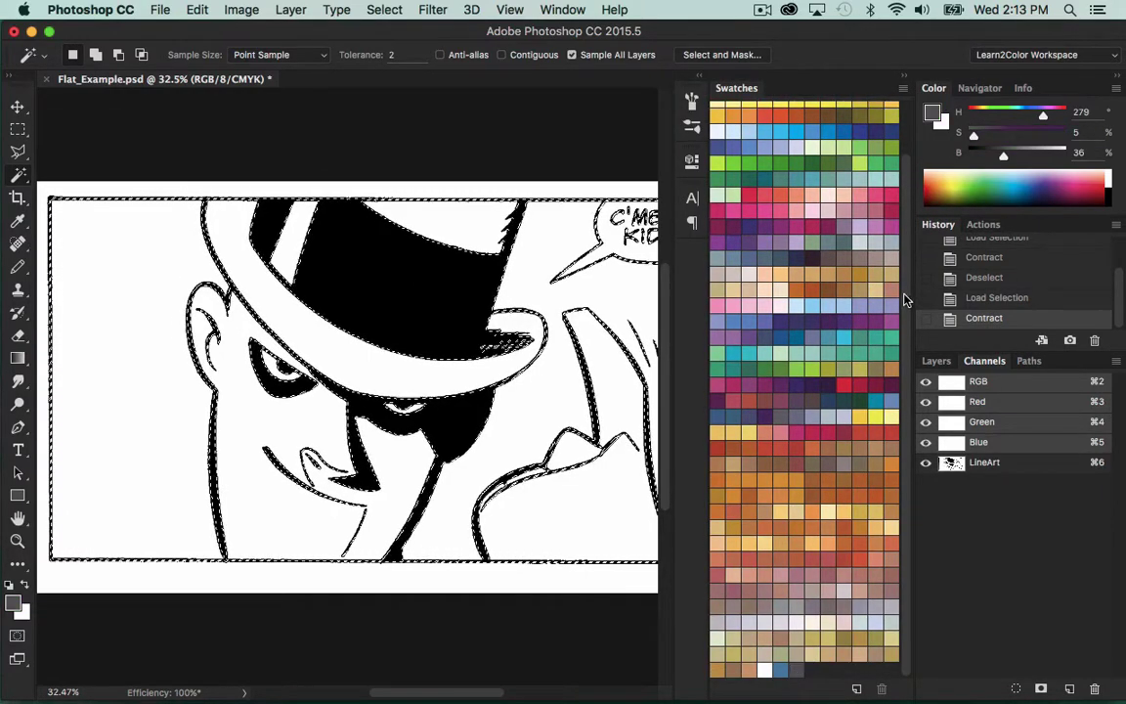
left_click(906, 73)
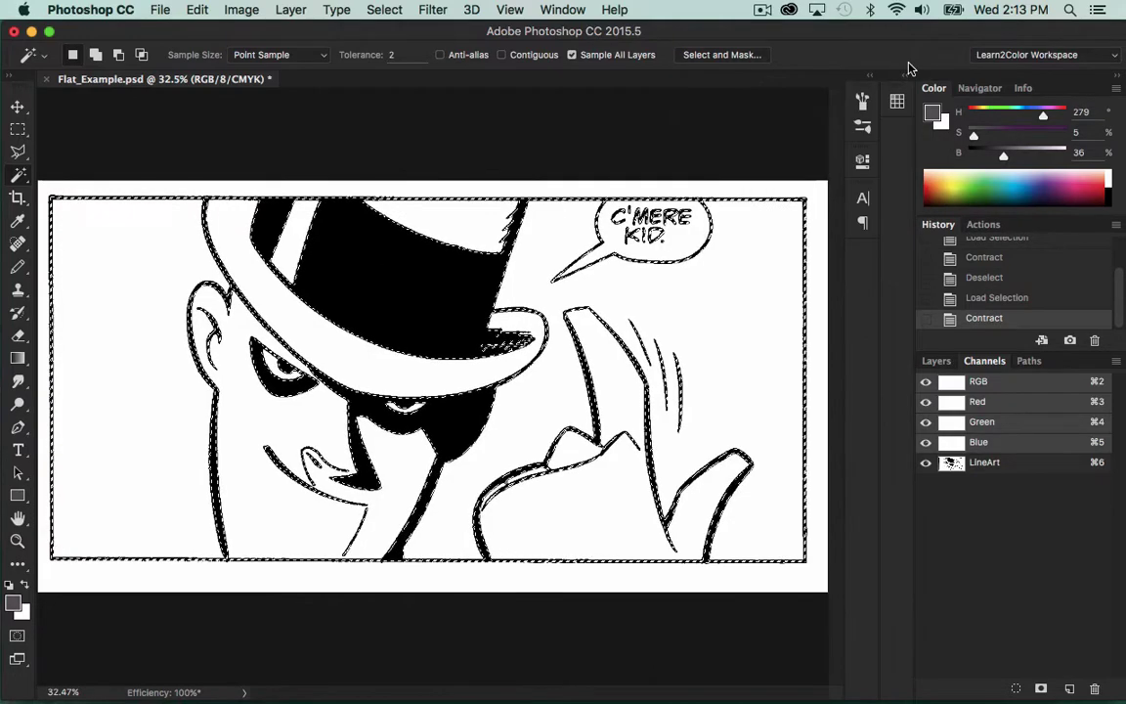
key("alt+BackSpace")
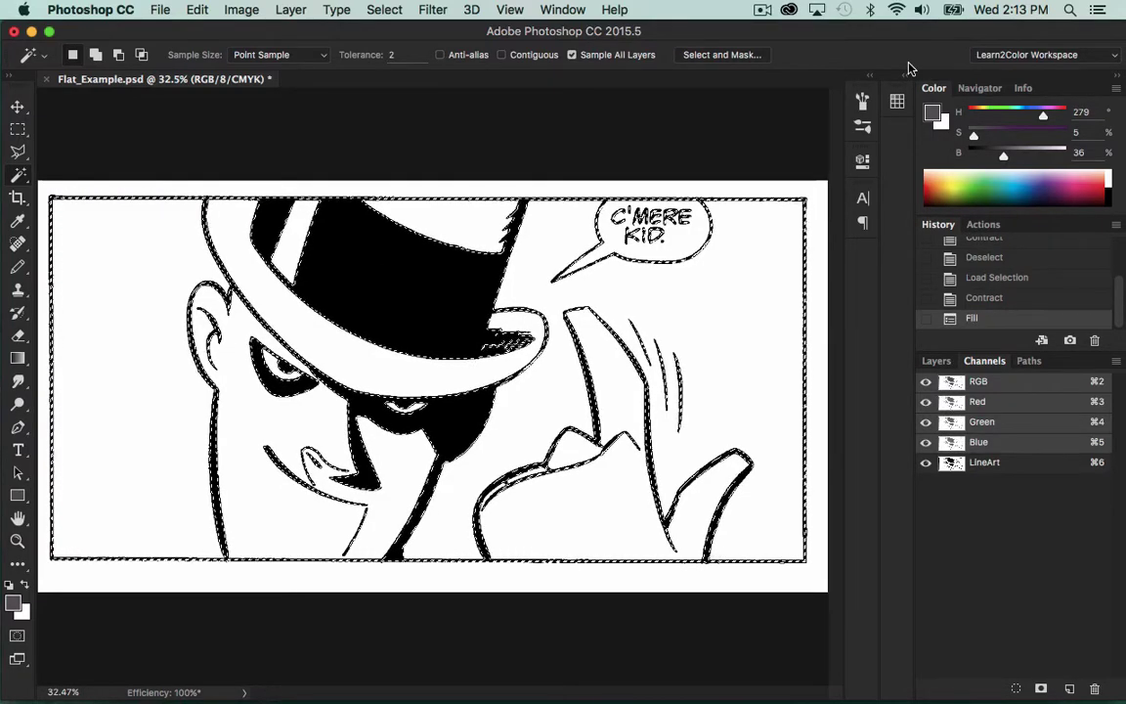
key("super+d")
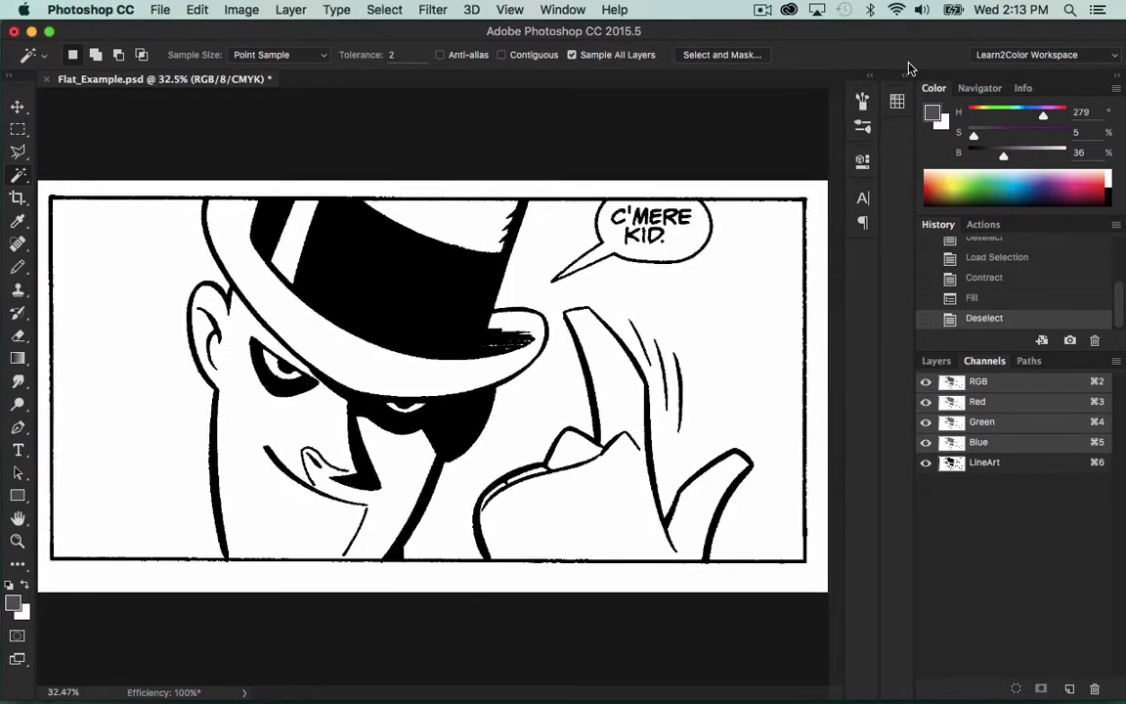
- Hide the LineArt channel and inspect the thinned grey lines around the hat, finger and neck up close, with LineArt shown again at the end
left_click(925, 465)
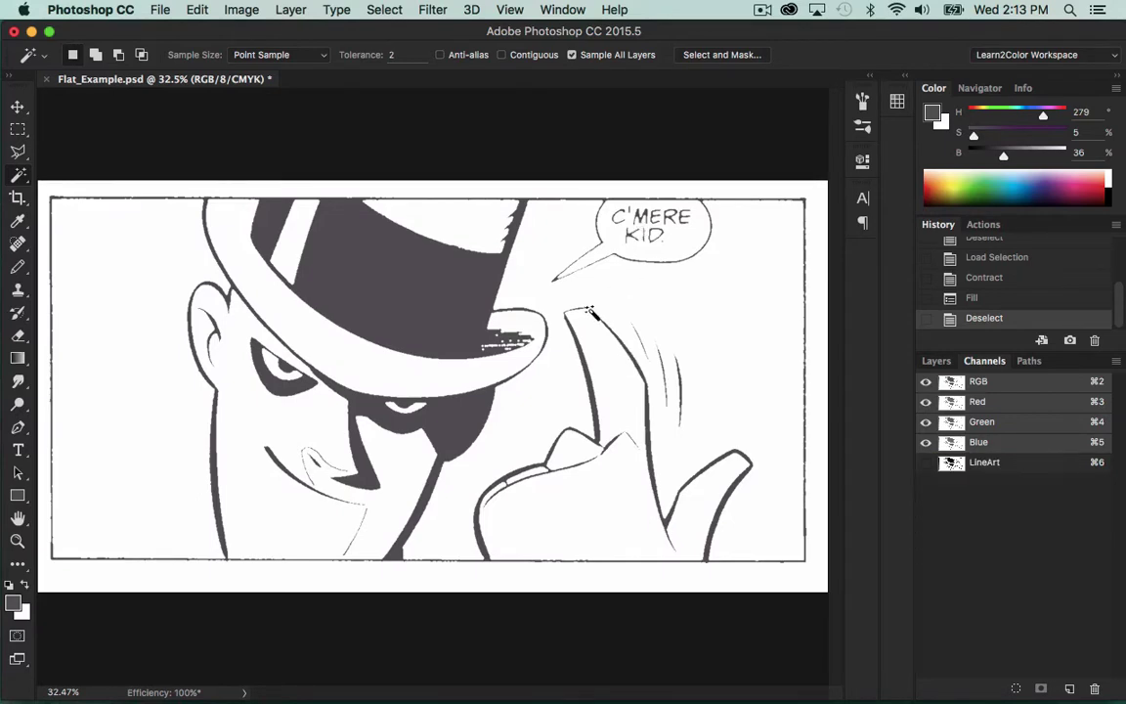
key("z")
left_click_drag(592, 313, 696, 316)
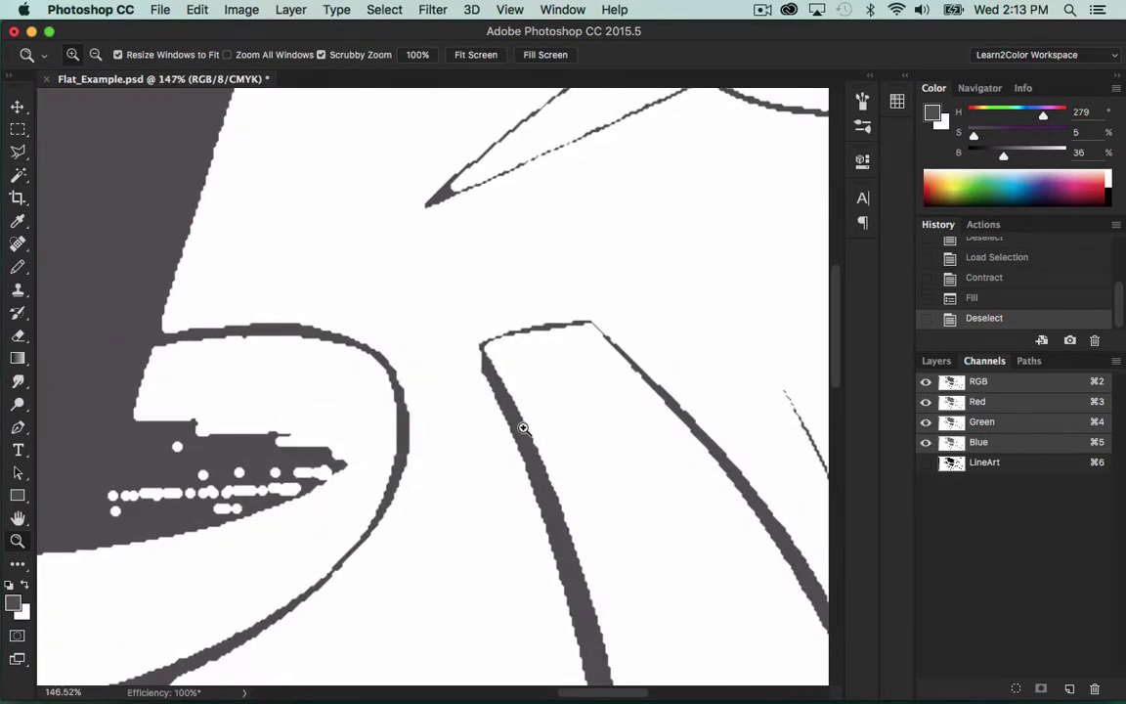
left_click_drag(481, 439, 701, 330)
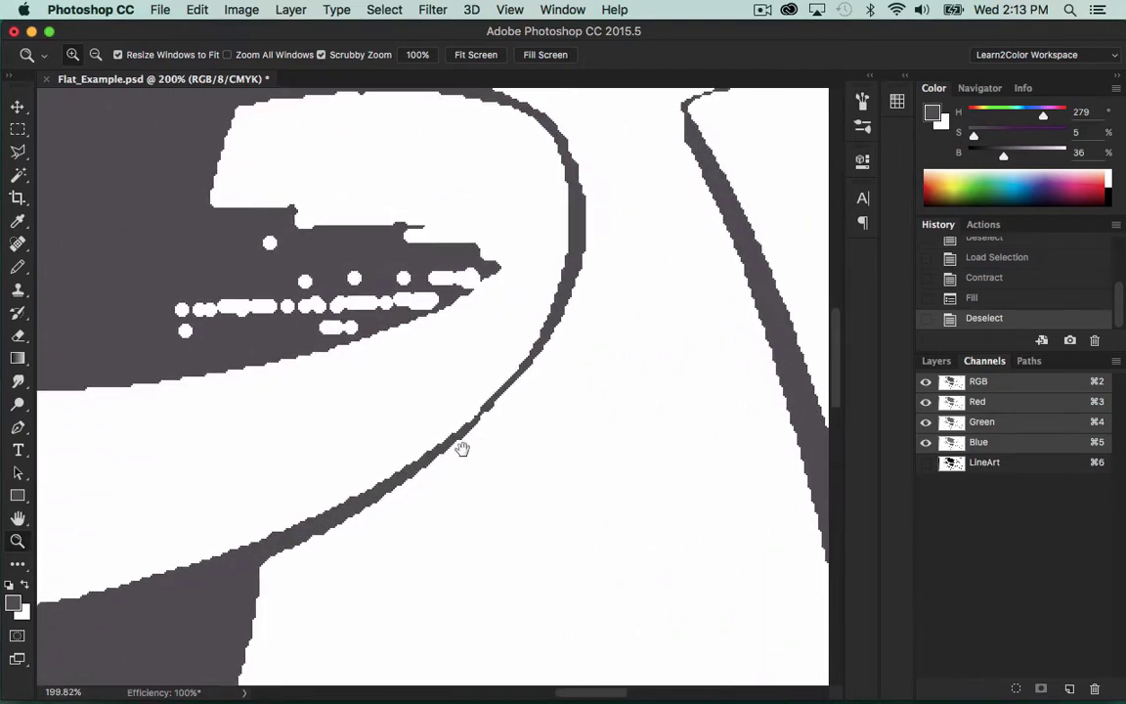
left_click_drag(463, 450, 654, 211)
left_click_drag(470, 588, 560, 427)
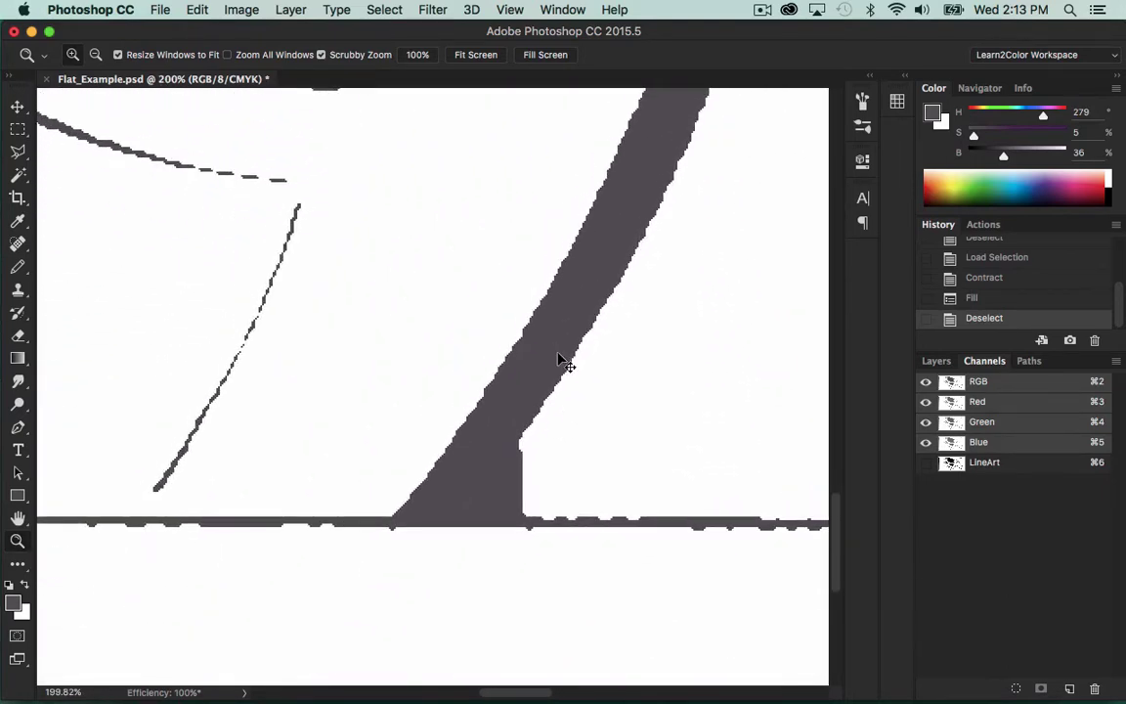
key("super+0")
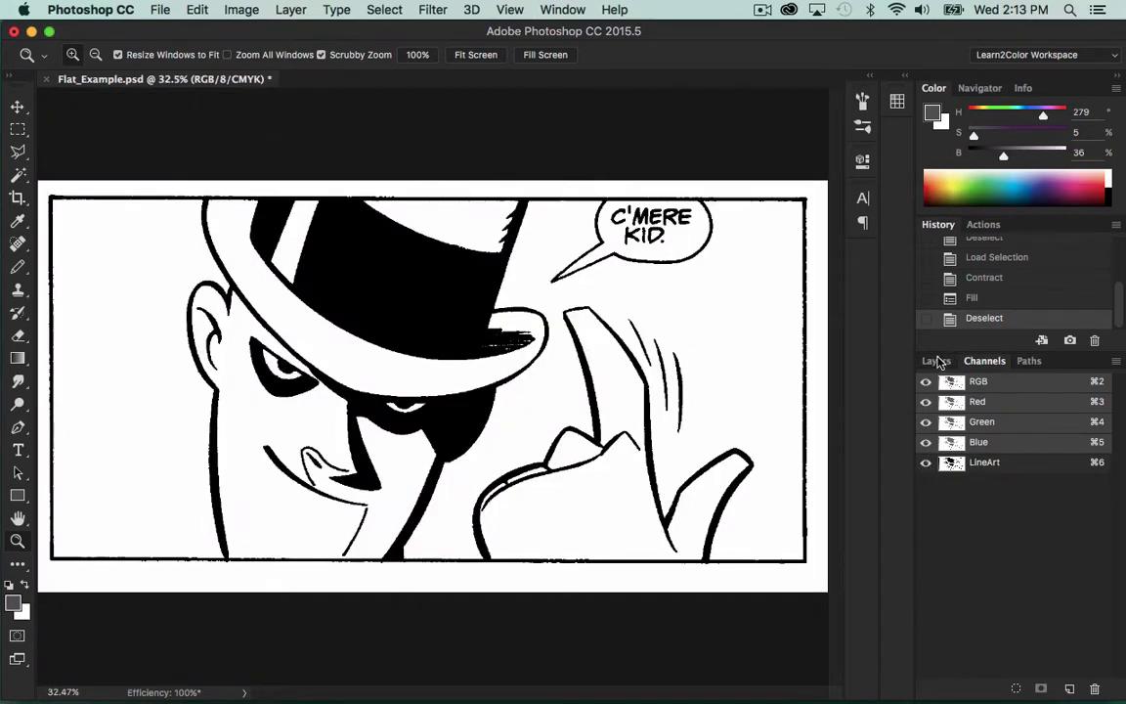
- Enable Contiguous for the Magic Wand and test it by selecting the background, the hand and the hat brim in turn
key("w")
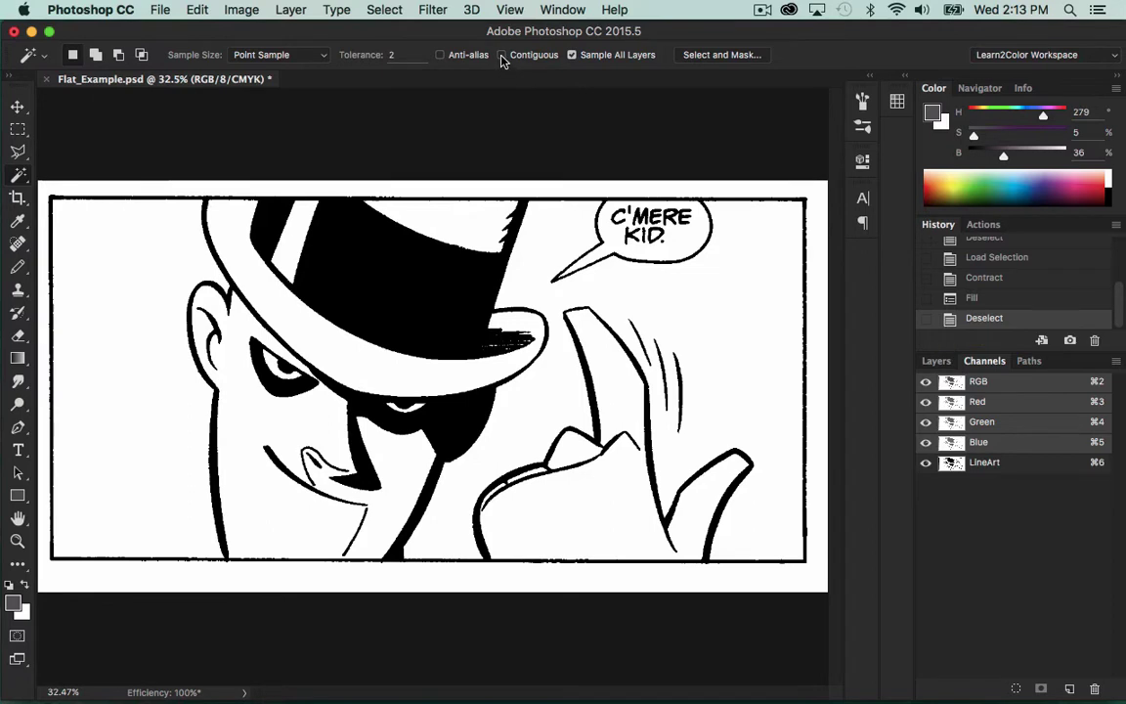
left_click(761, 319)
left_click(617, 484)
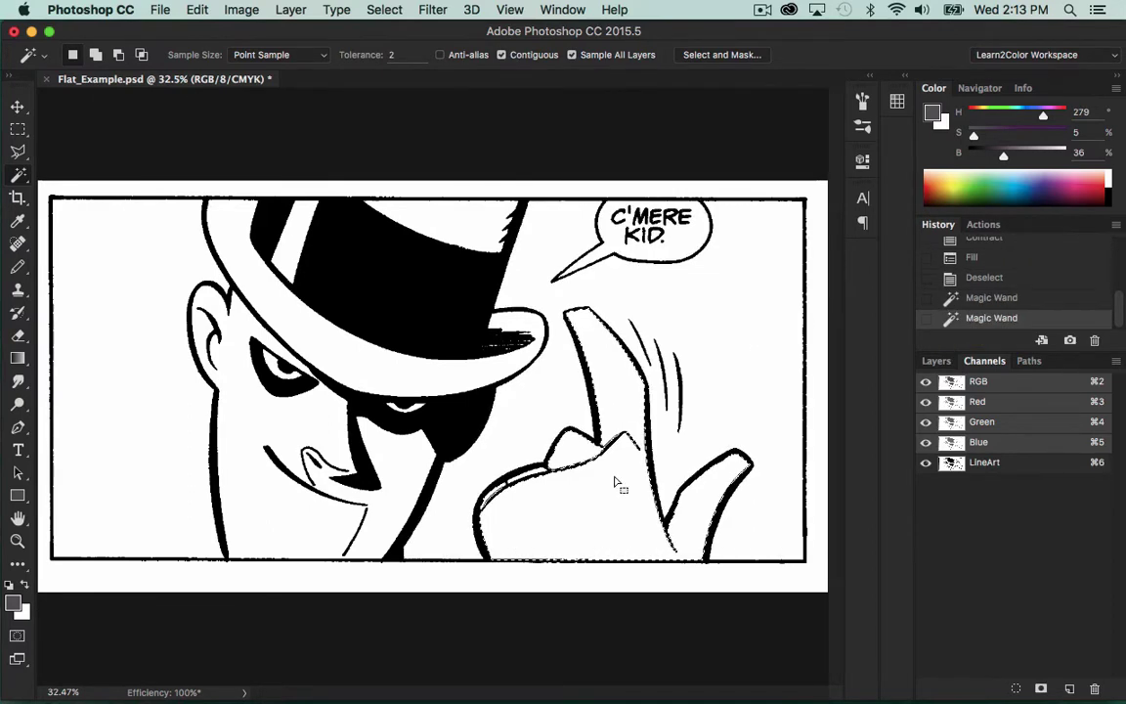
left_click(409, 377)
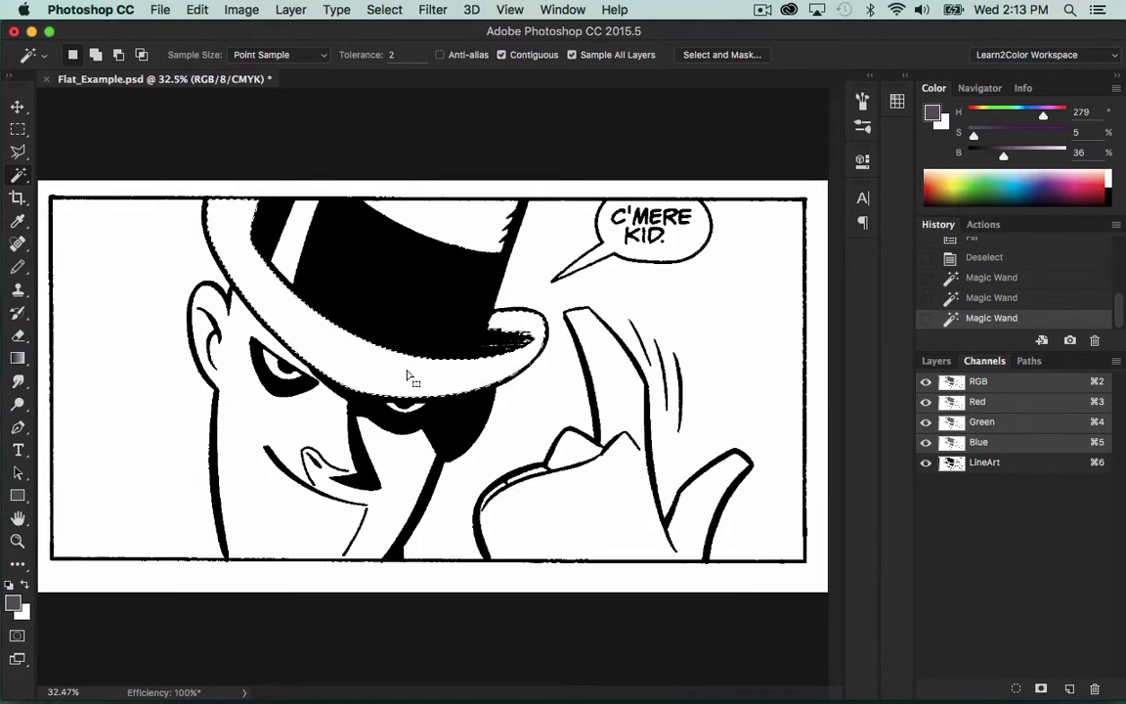
- Select the man's face with the Magic Wand and fill it with the brown swatch (H 23, S 48, B 65)
left_click(408, 467)
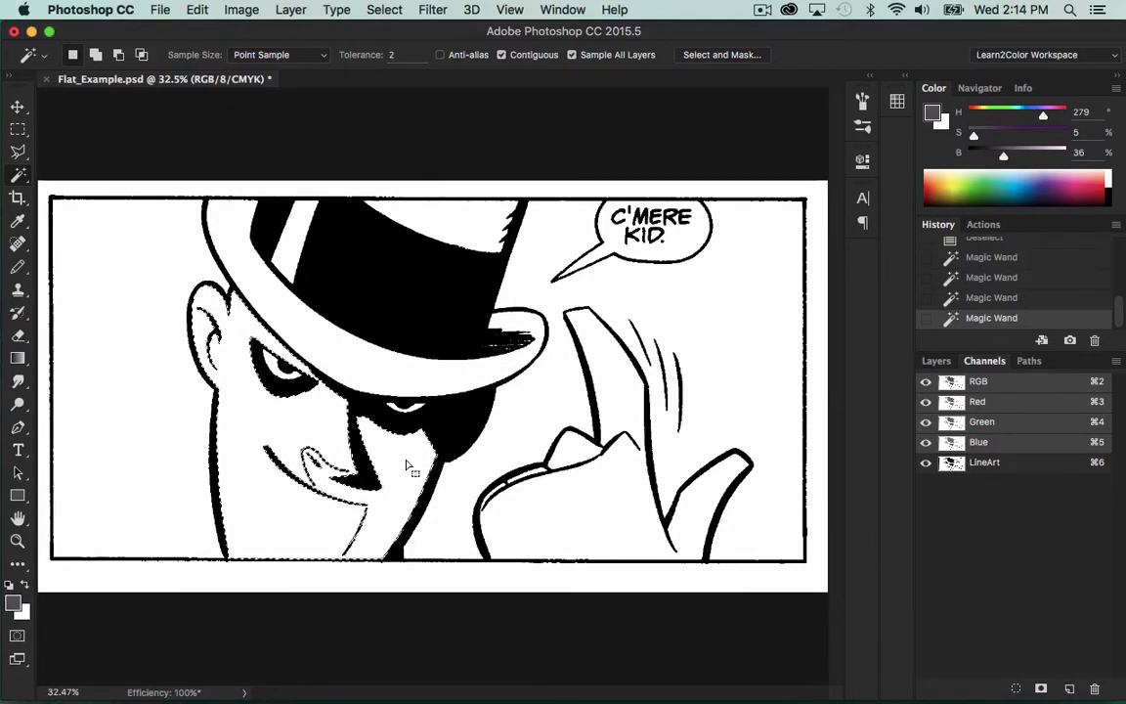
left_click(897, 101)
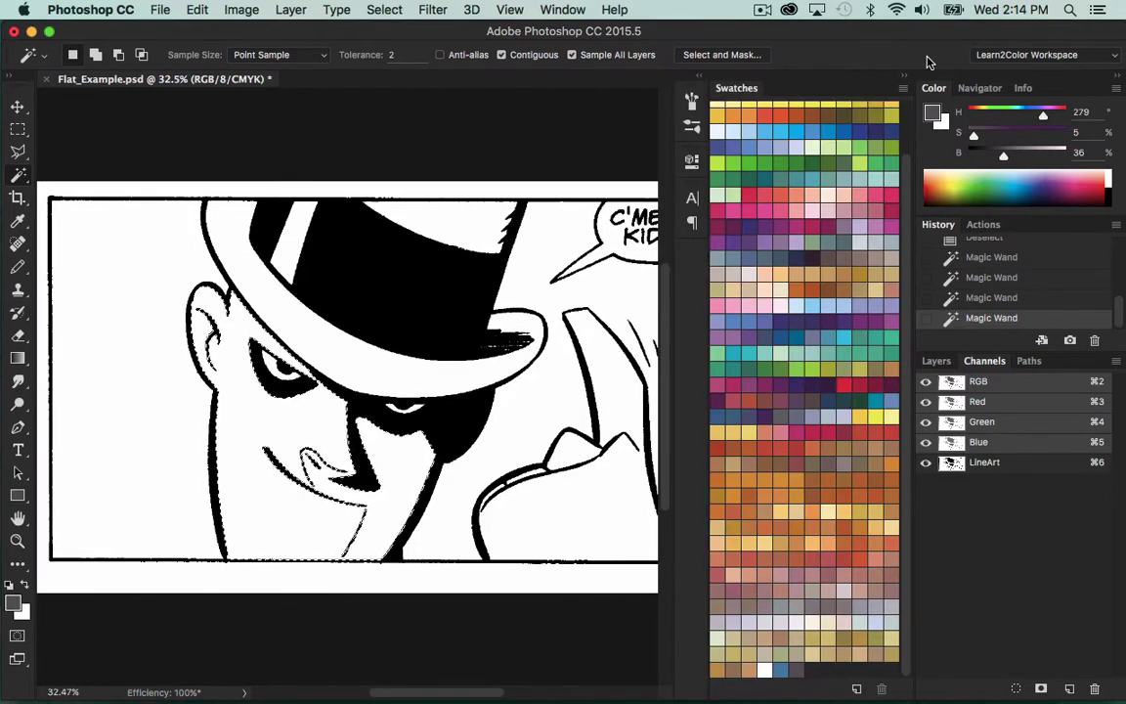
scroll(791, 122, "up", 3)
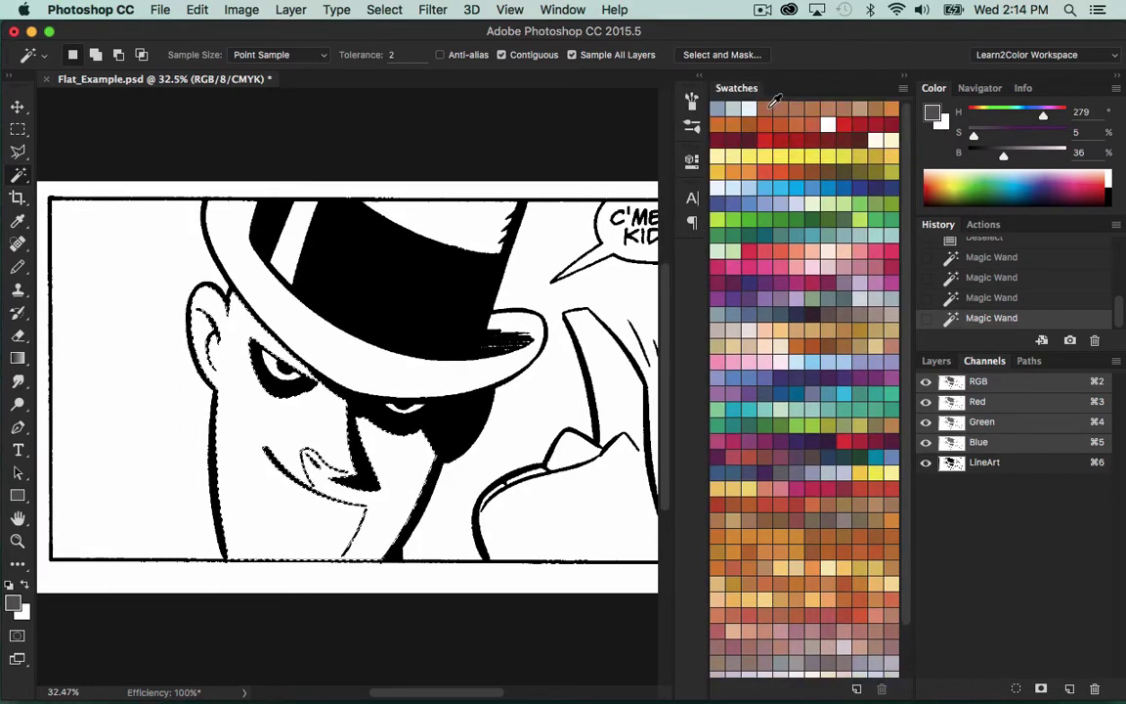
left_click(769, 108)
key("alt+BackSpace")
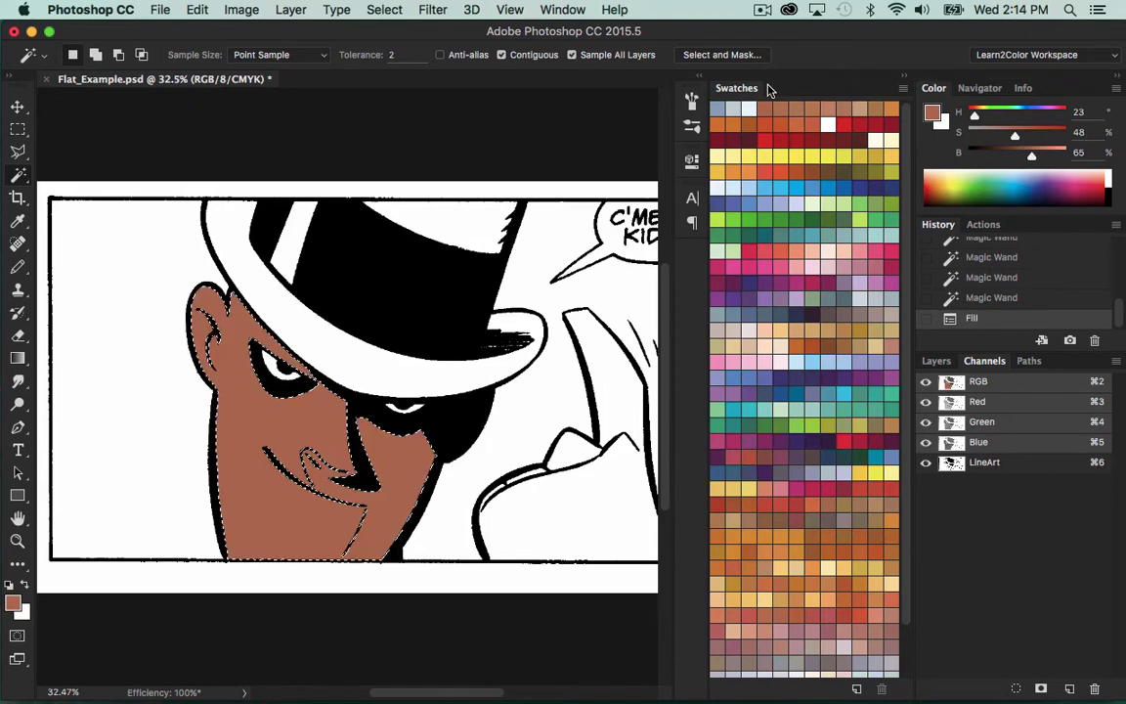
- Select the hat brim, fill it with green (H 96, S 57, B 57) and clear the selection
left_click(420, 342)
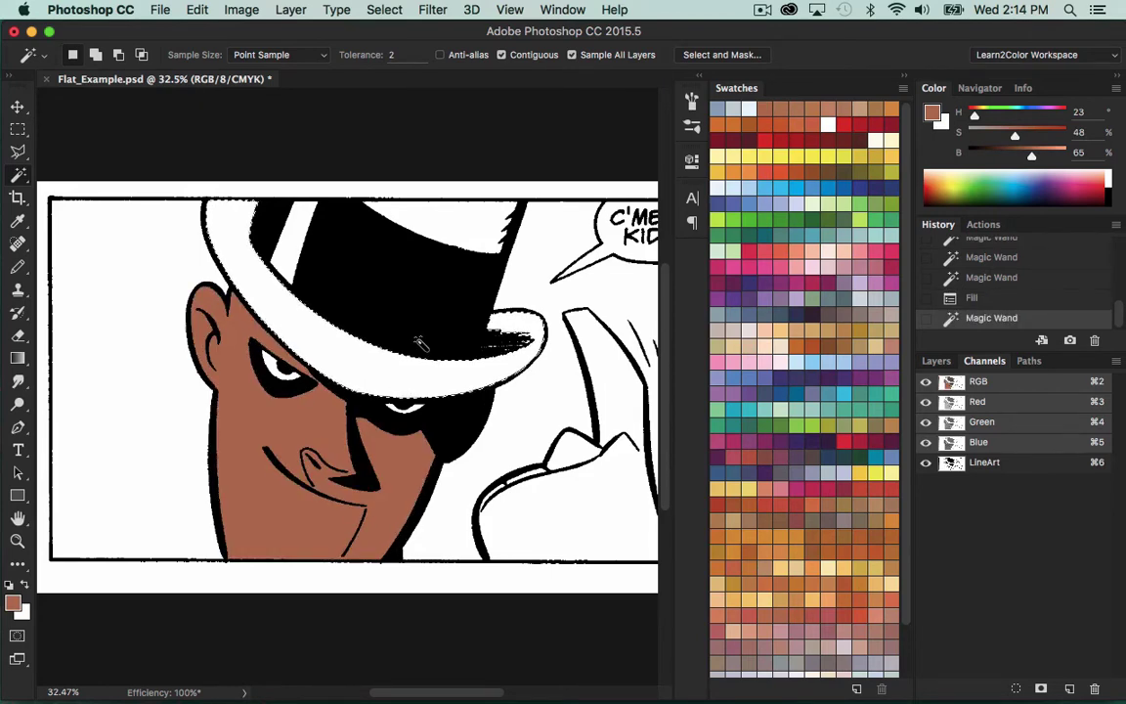
left_click(809, 235)
key("alt+BackSpace")
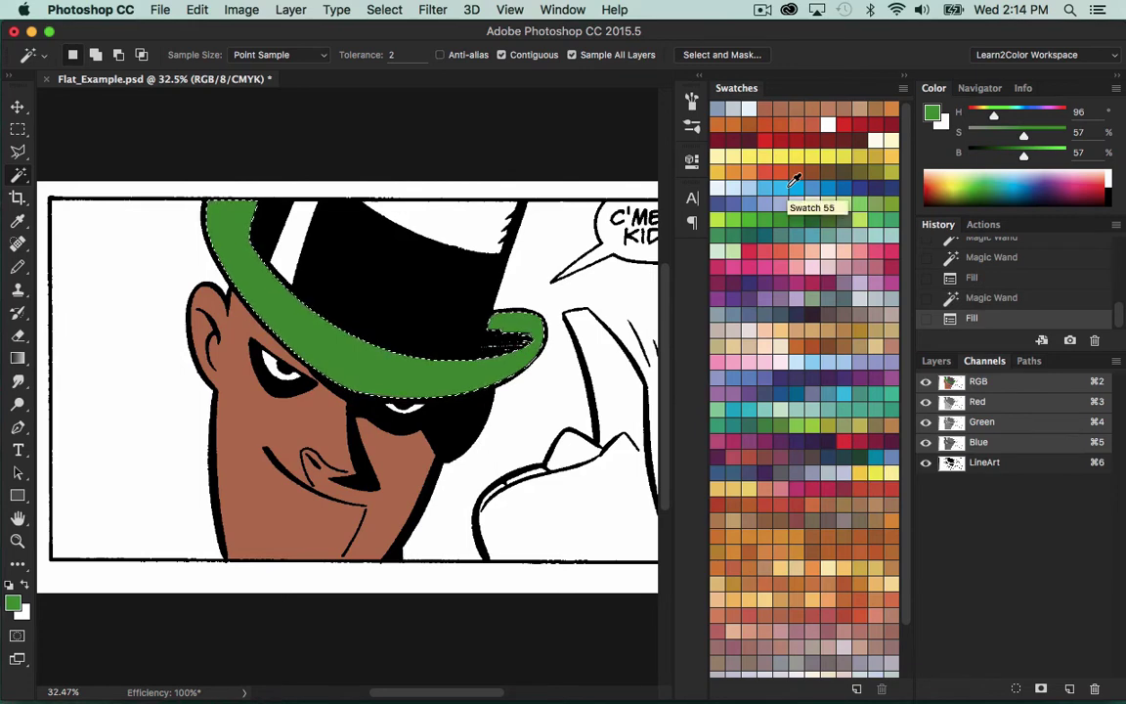
key("cmd+d")
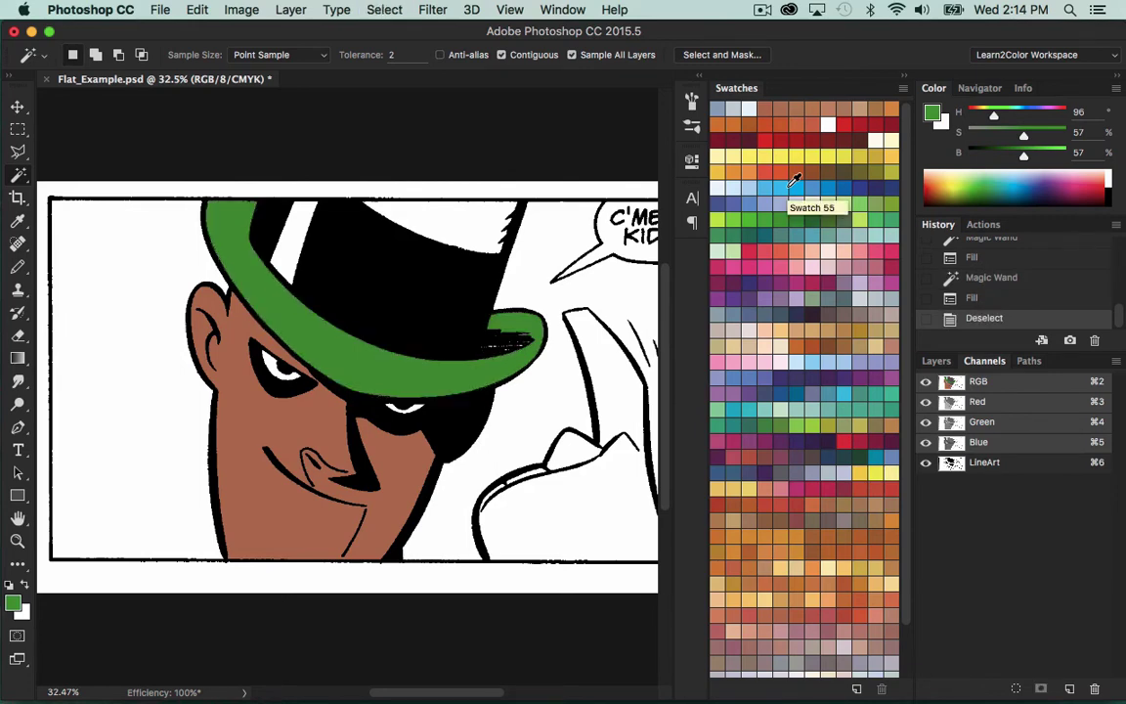
- Hide the LineArt channel to examine how the face and hat fills meet the grey lines, then show the channel again
left_click(927, 463)
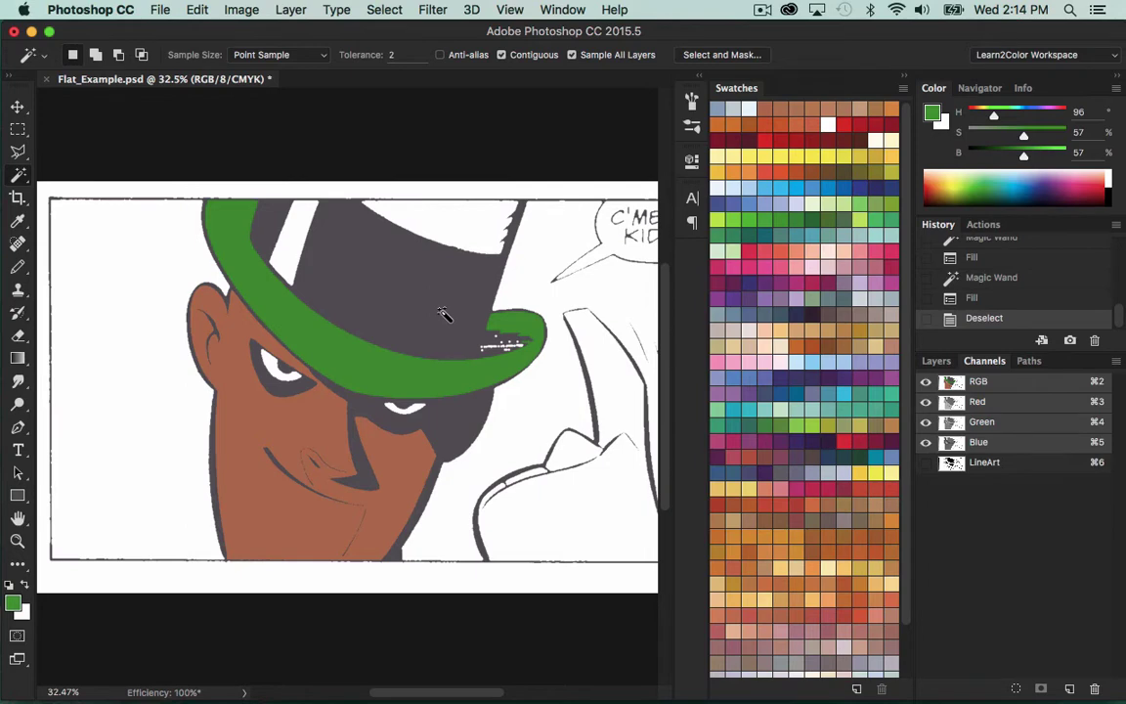
key("z")
left_click_drag(515, 352, 570, 362)
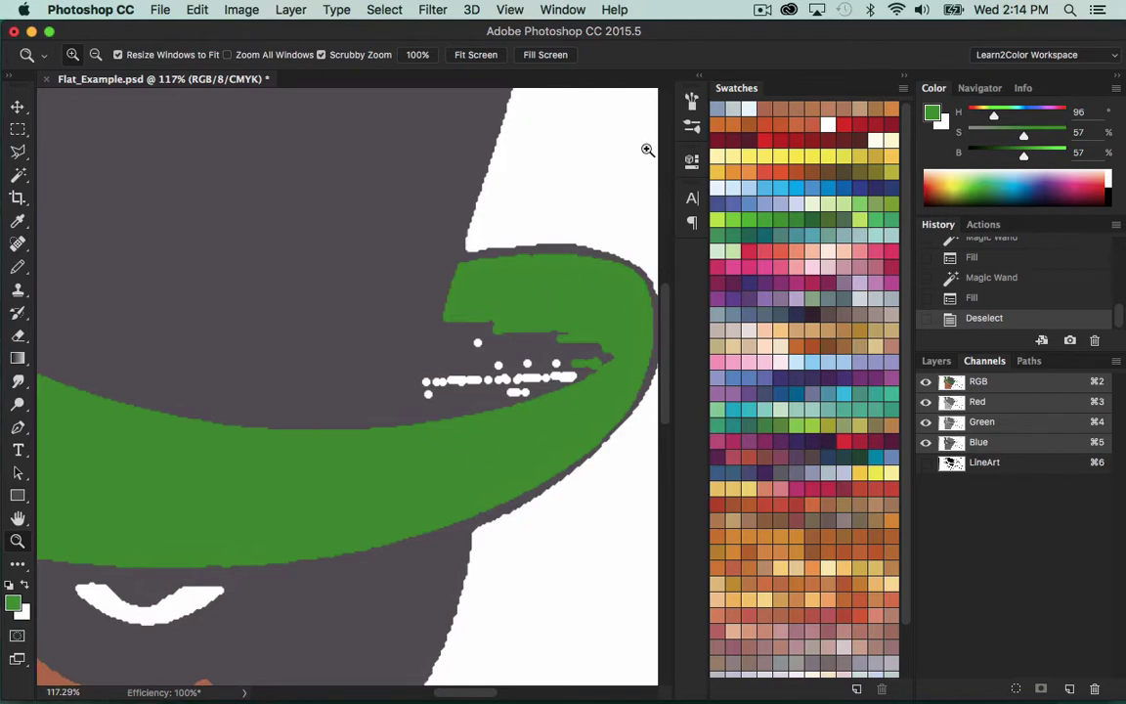
key("super+0")
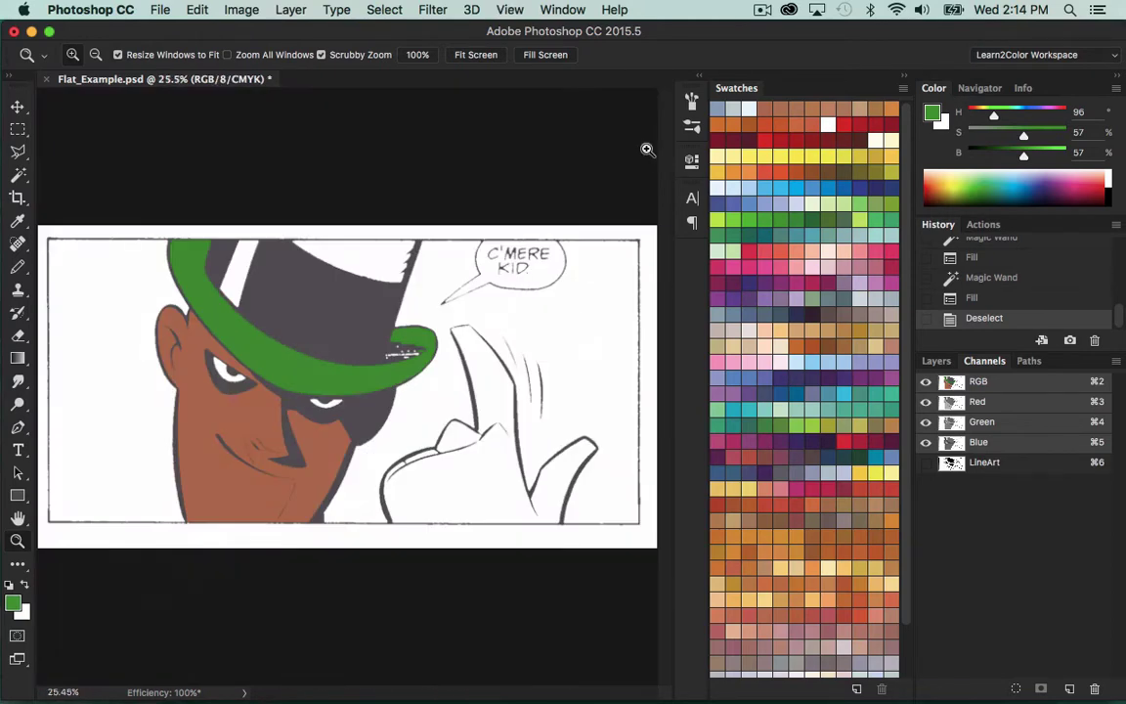
left_click_drag(262, 445, 317, 380)
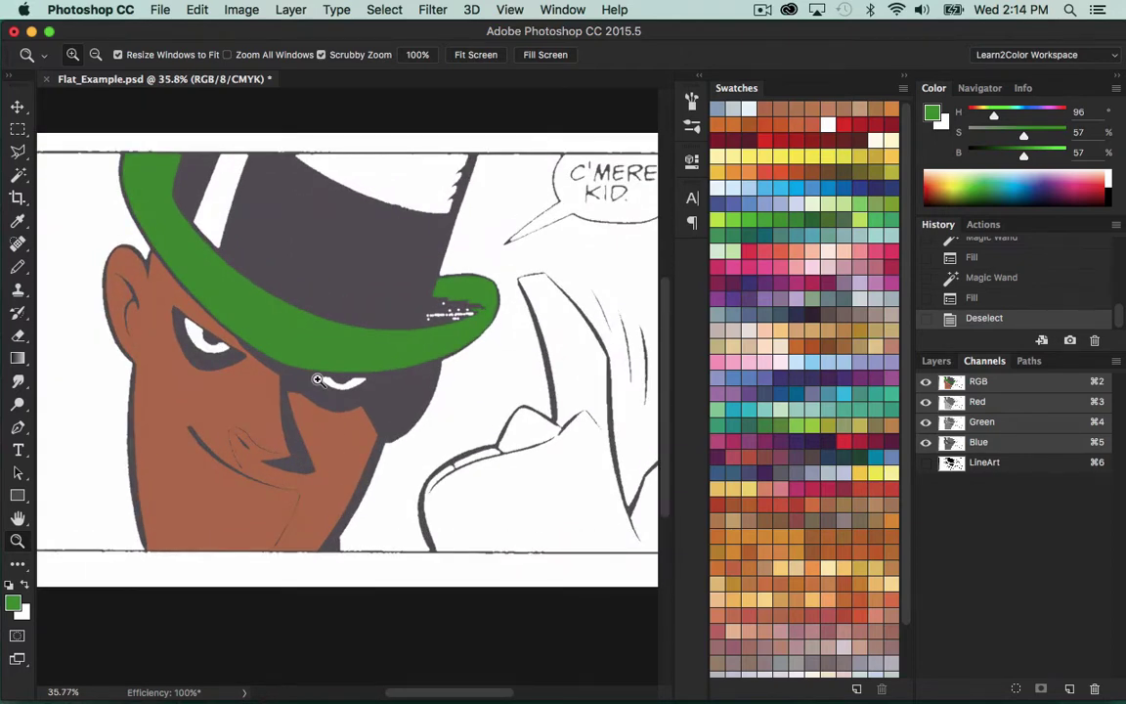
left_click(926, 463)
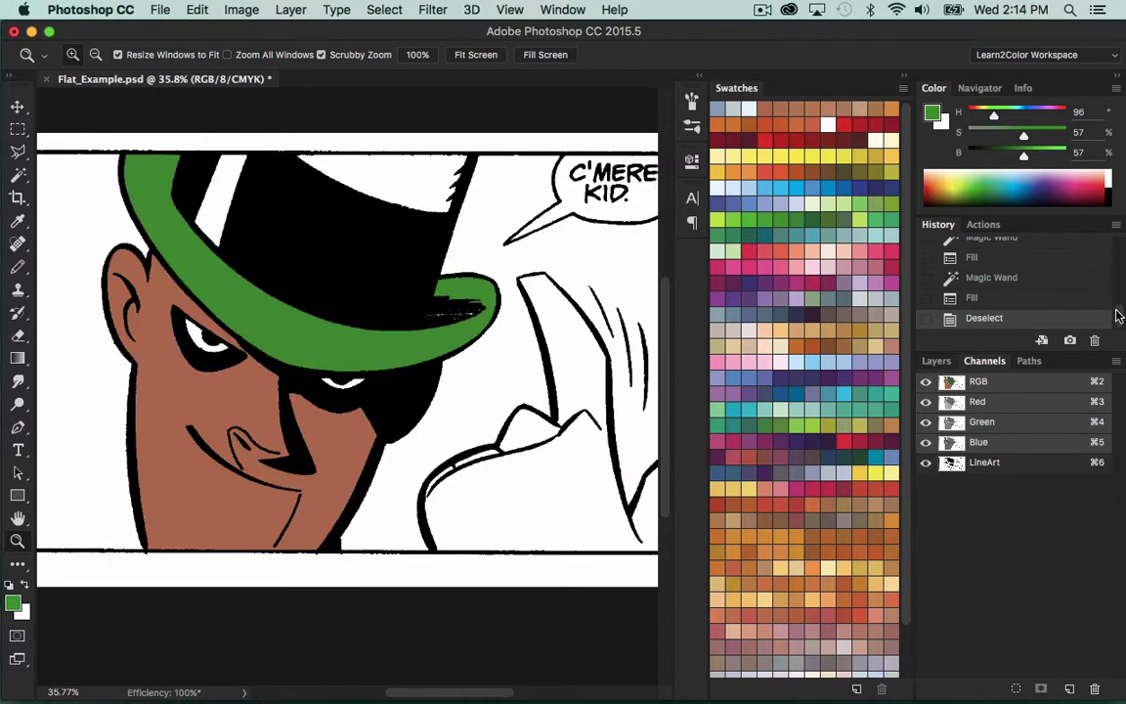
- Revert the document history to before the face and hat brim fills, and clear the remaining selection
scroll(1085, 242, "up", 1)
left_click(1007, 256)
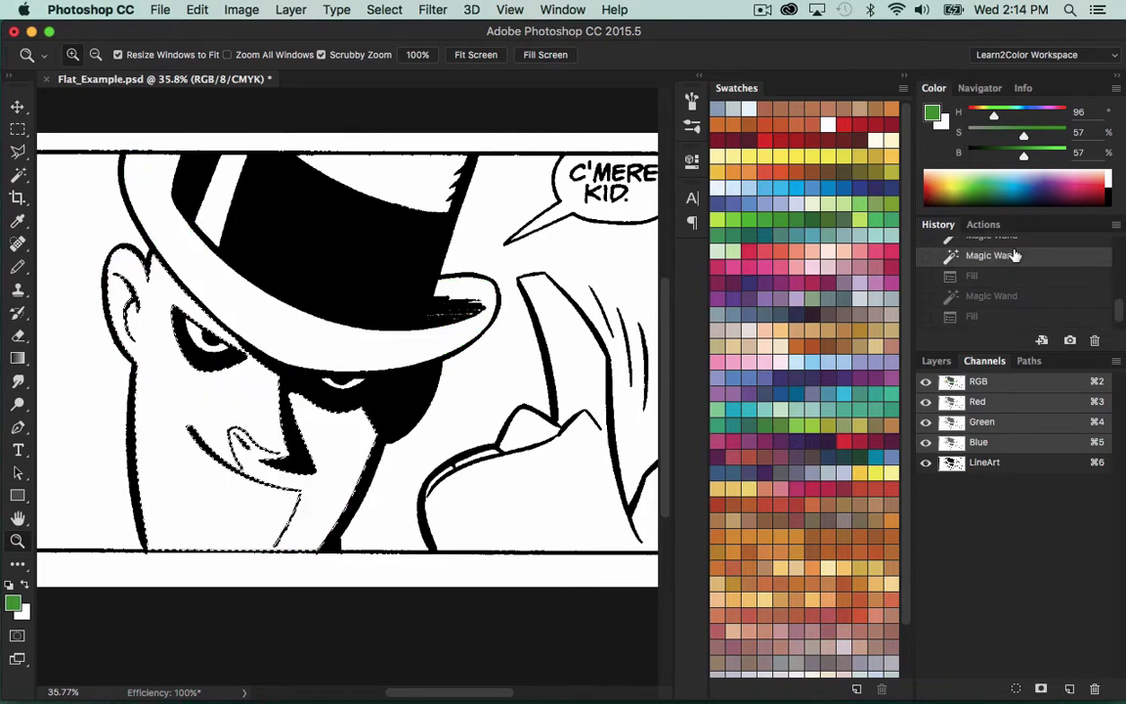
scroll(1015, 255, "up", 2)
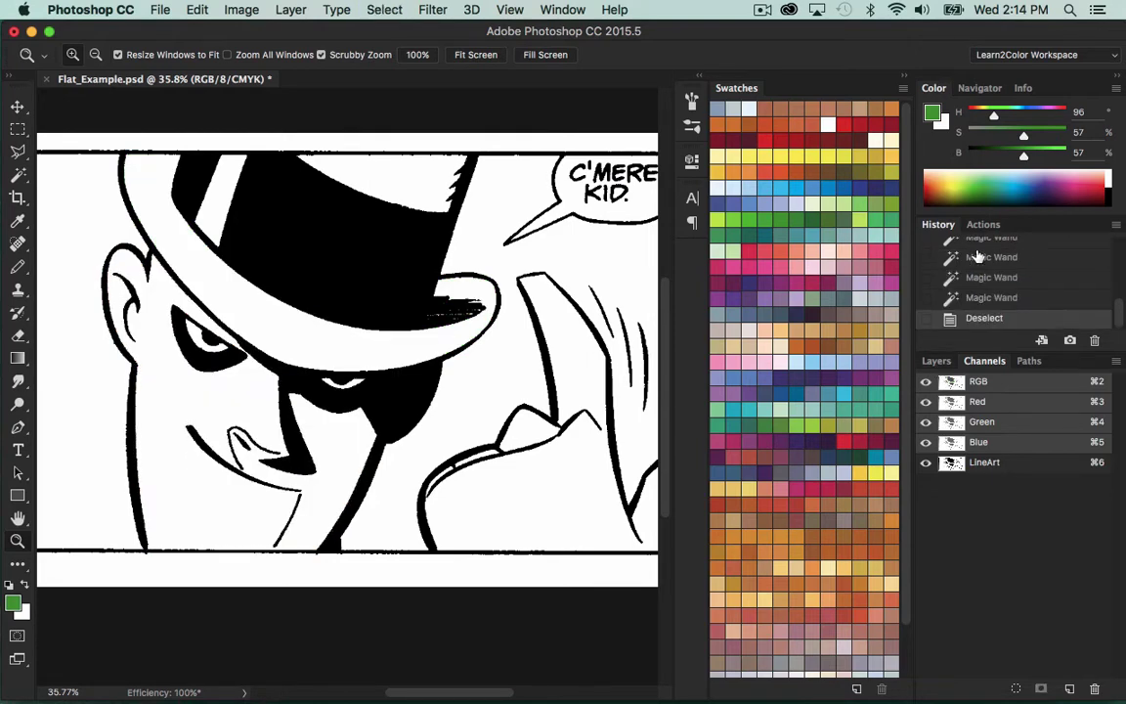
scroll(430, 401, "left", 4)
scroll(430, 401, "up", 1)
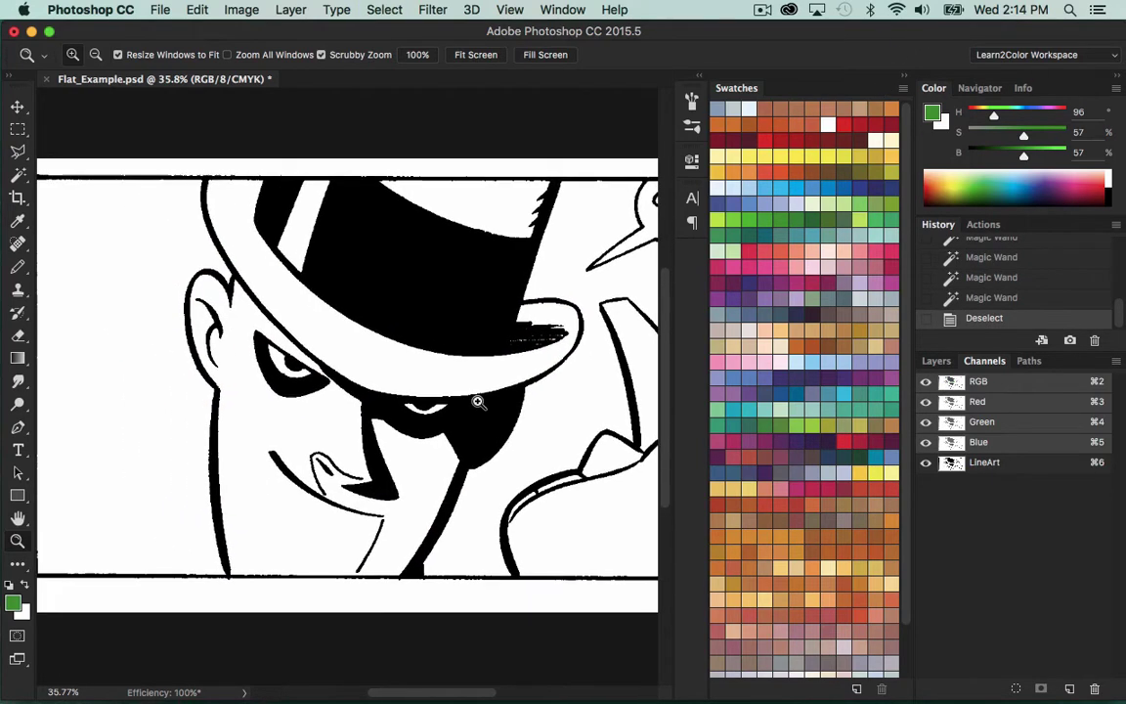
- Draw a loose Polygonal Lasso selection around the man's head, following the lower edge of the hat brim
key("l")
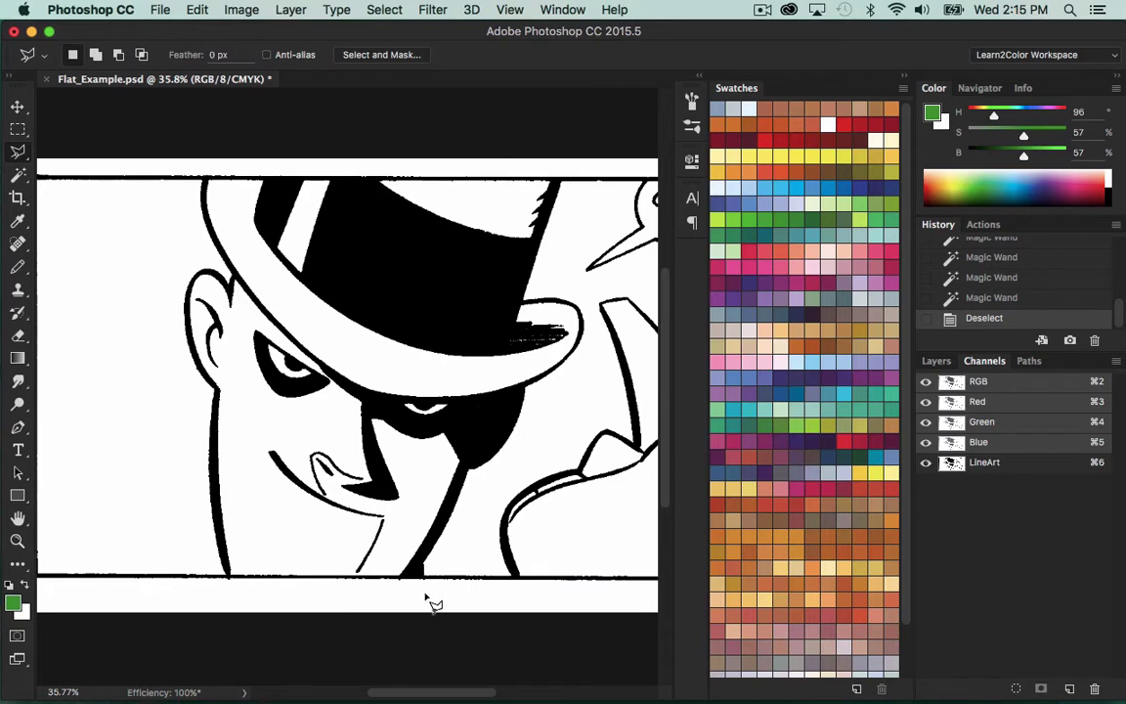
mouse_move(424, 578)
left_mouse_down()
mouse_move(549, 410)
mouse_move(532, 390)
mouse_move(424, 389)
mouse_move(443, 402)
mouse_move(364, 396)
mouse_move(296, 355)
mouse_move(314, 362)
mouse_move(254, 305)
left_mouse_up()
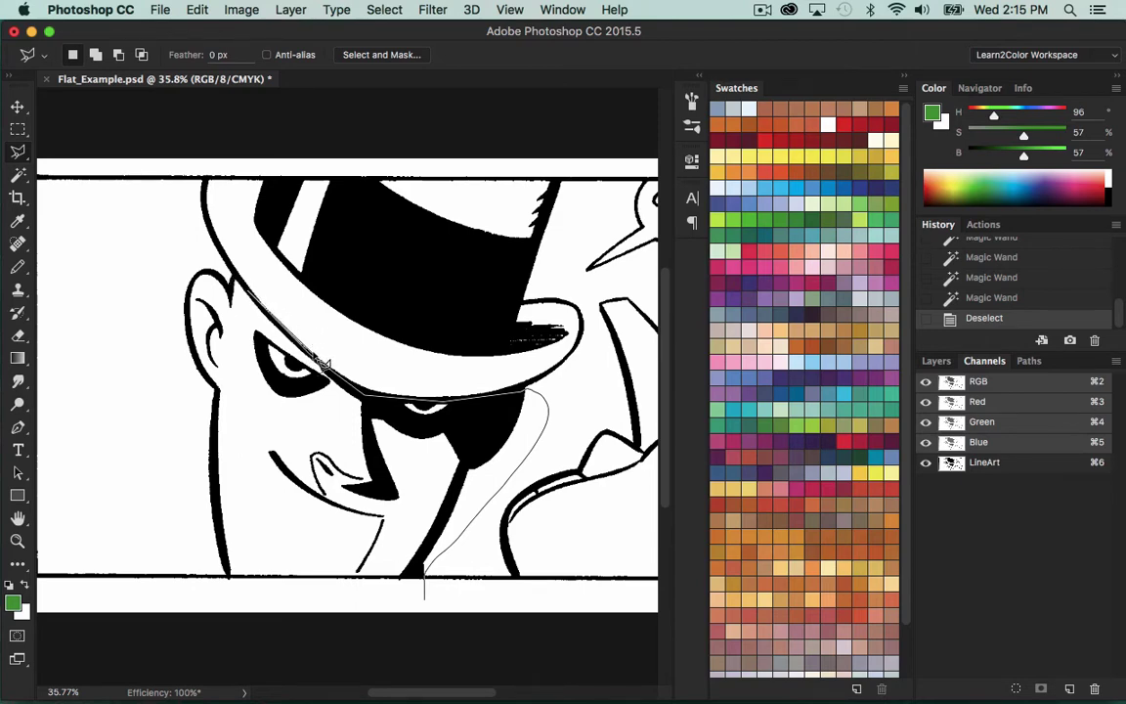
mouse_move(317, 360)
left_mouse_down()
mouse_move(162, 235)
mouse_move(196, 584)
mouse_move(425, 594)
left_mouse_up()
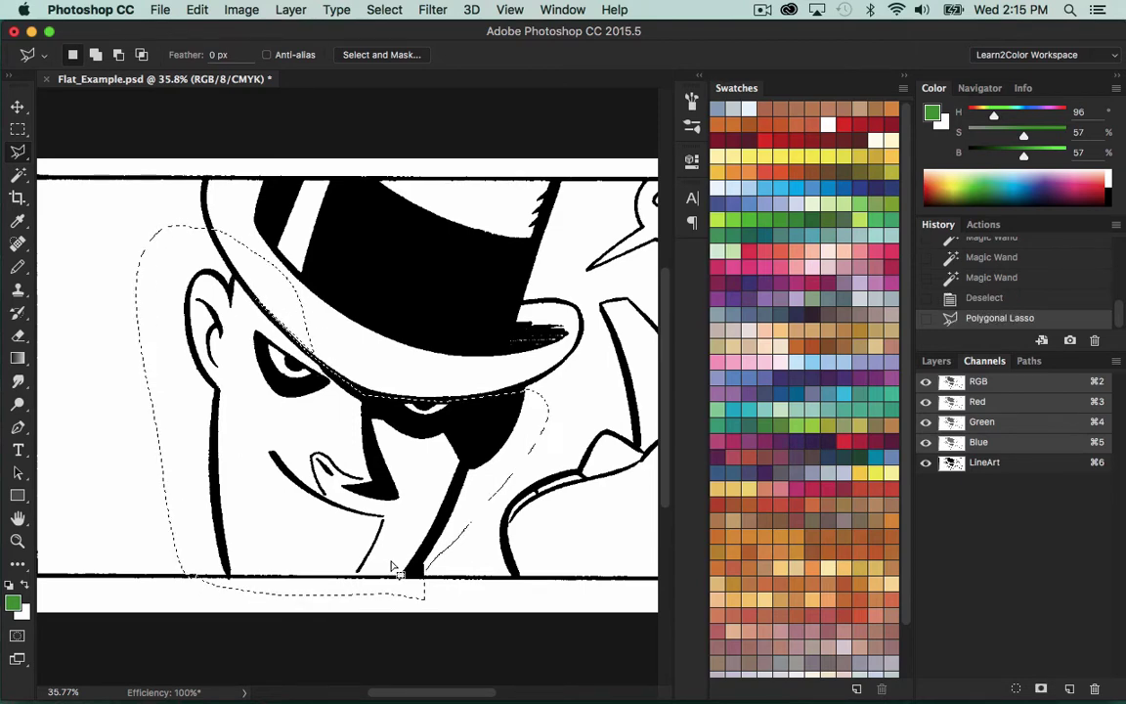
- Subtract the page margin, background, hat brim and eyes from the head selection with the Magic Wand
key("w")
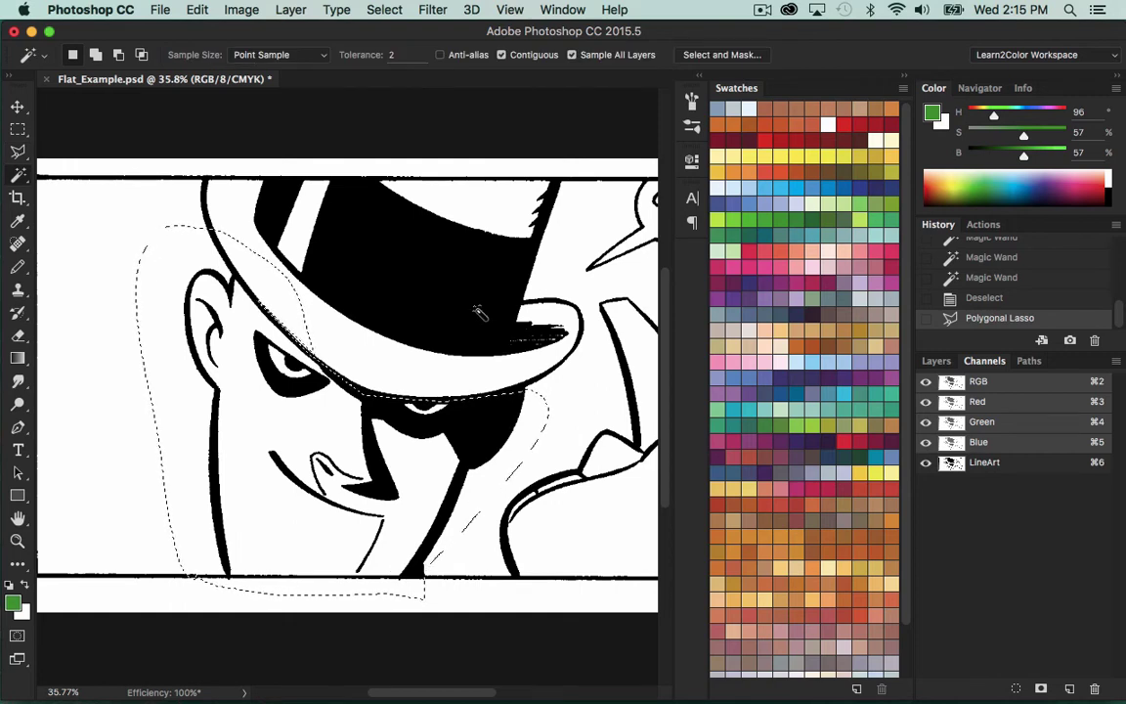
key("alt")
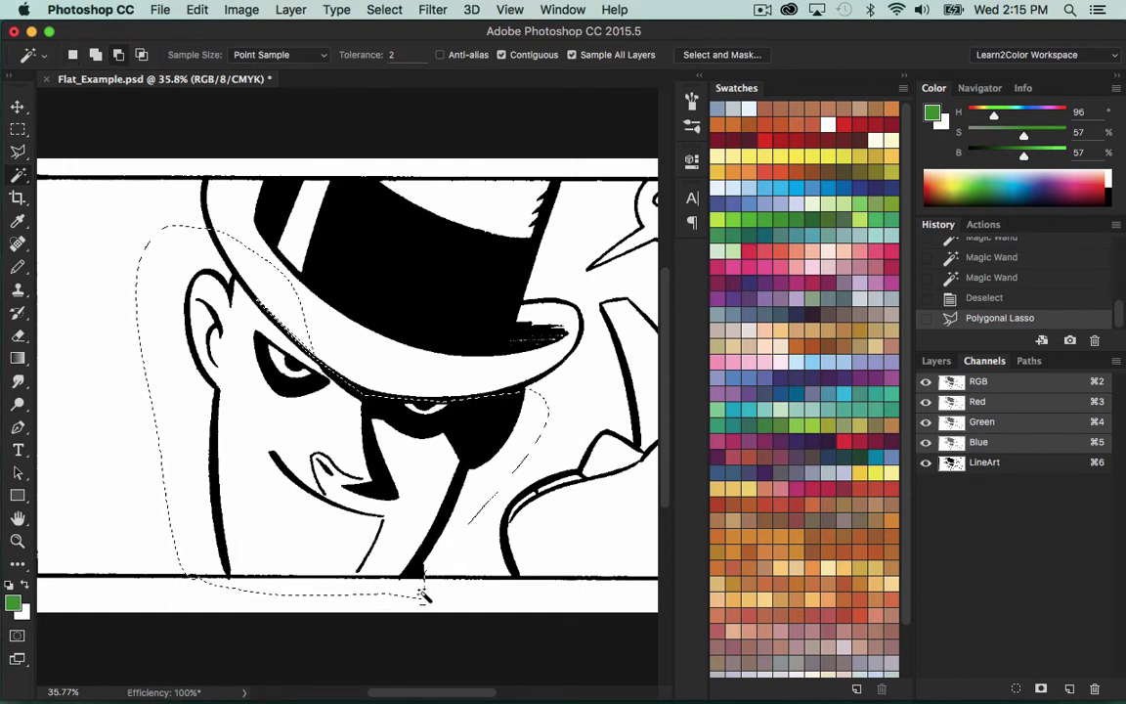
left_click(414, 593, "alt")
left_click(523, 386, "alt")
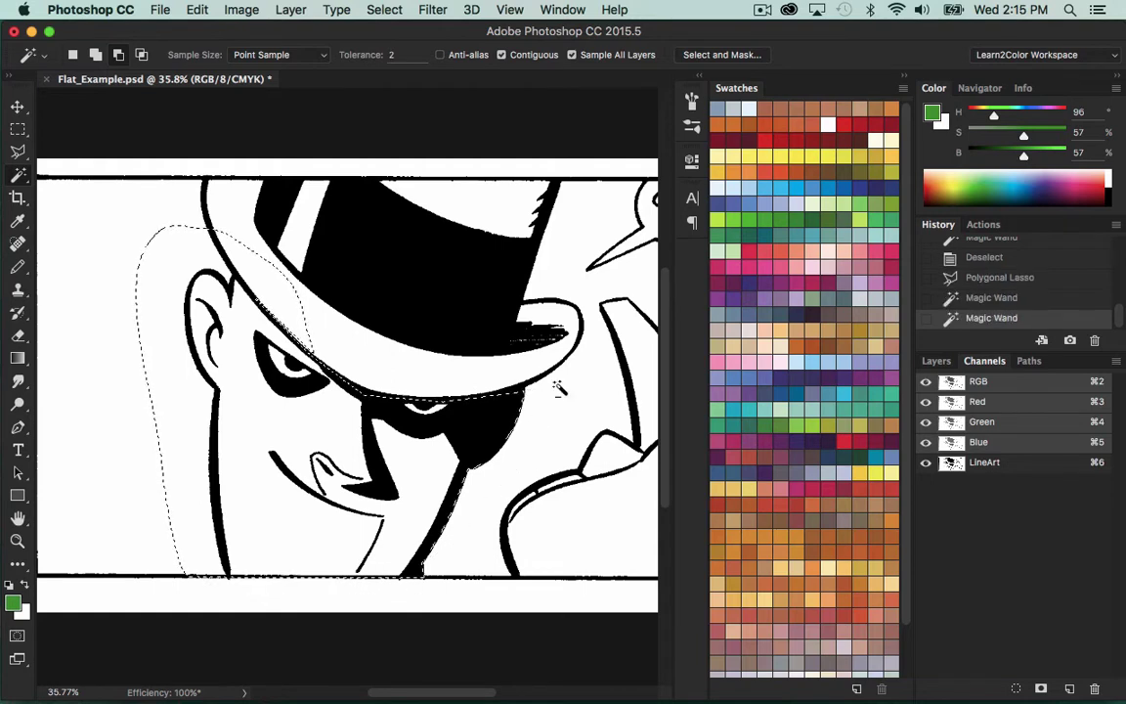
left_click(298, 318, "alt")
left_click(181, 233, "alt")
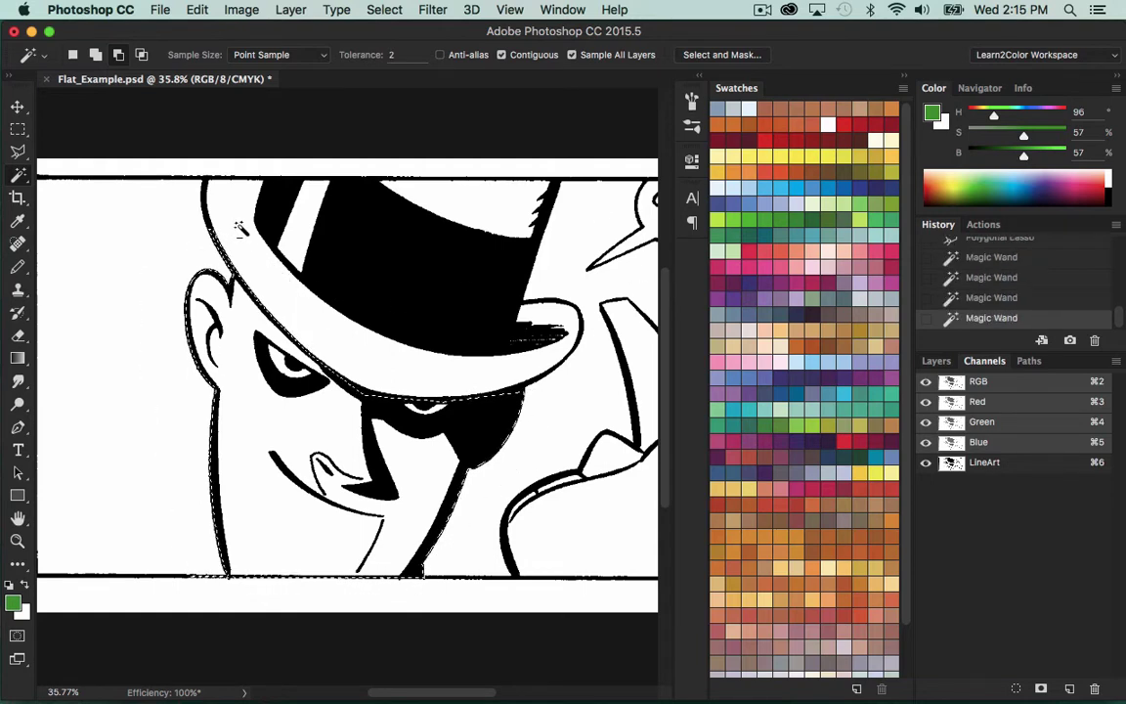
left_click(435, 409, "shift")
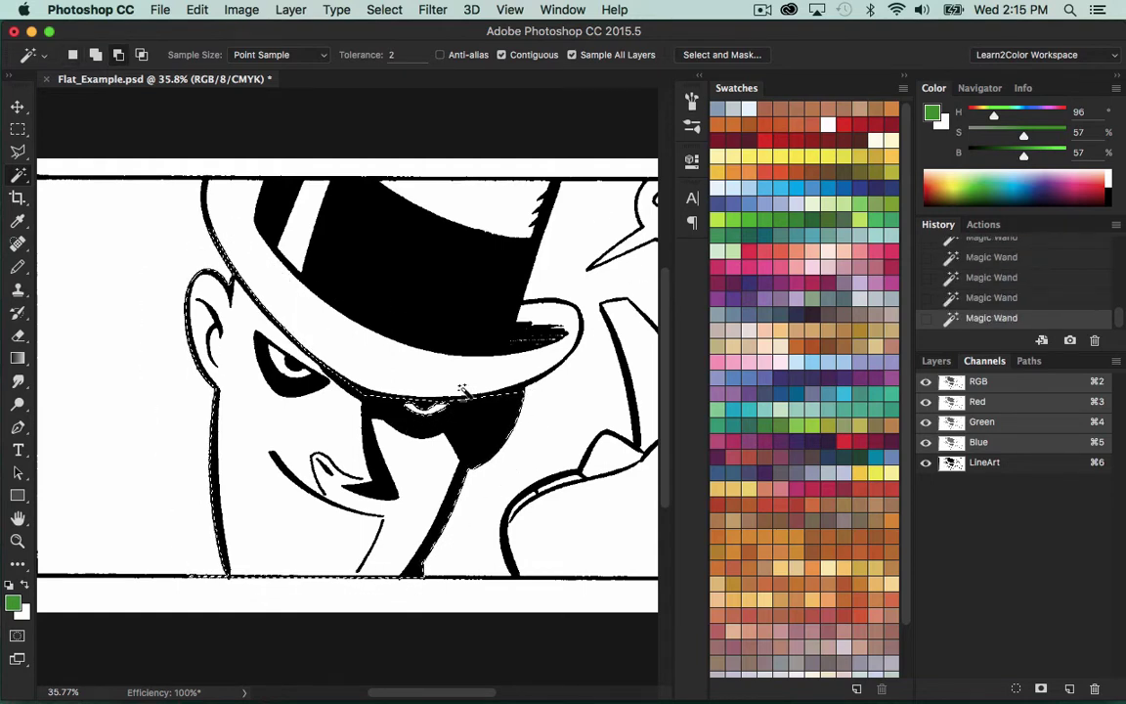
- Fill the selected face with the brown swatch (H 23, S 48, B 65) and clear the selection
left_click(770, 110)
key("alt+BackSpace")
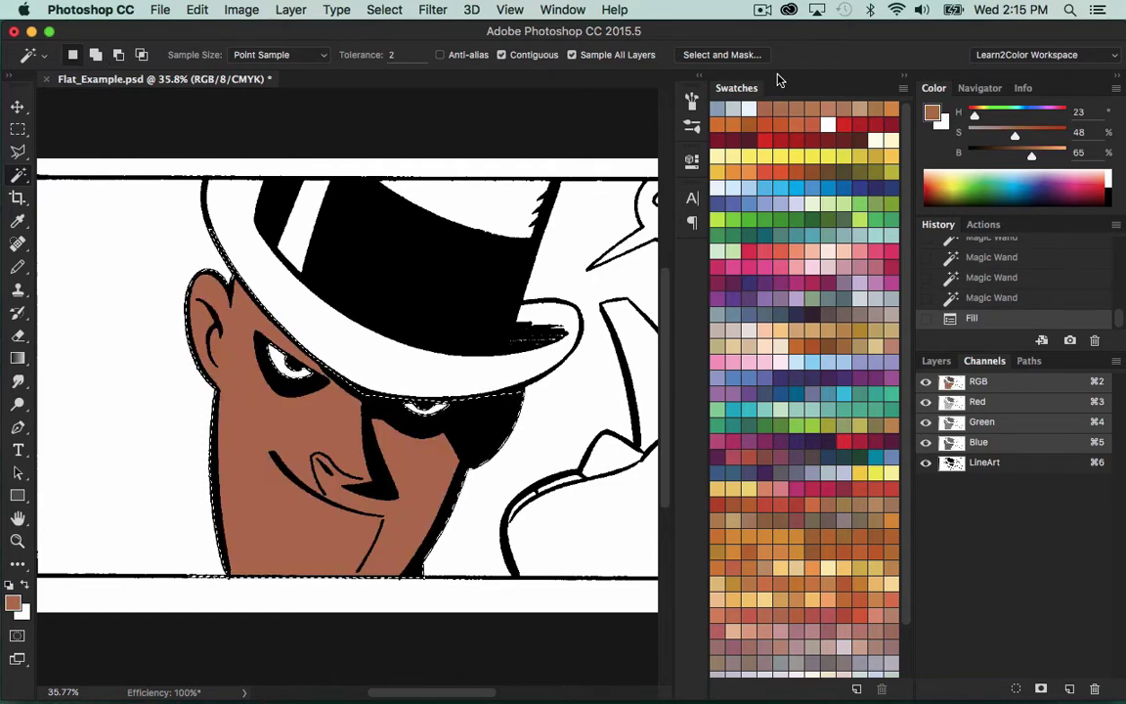
key("super+d")
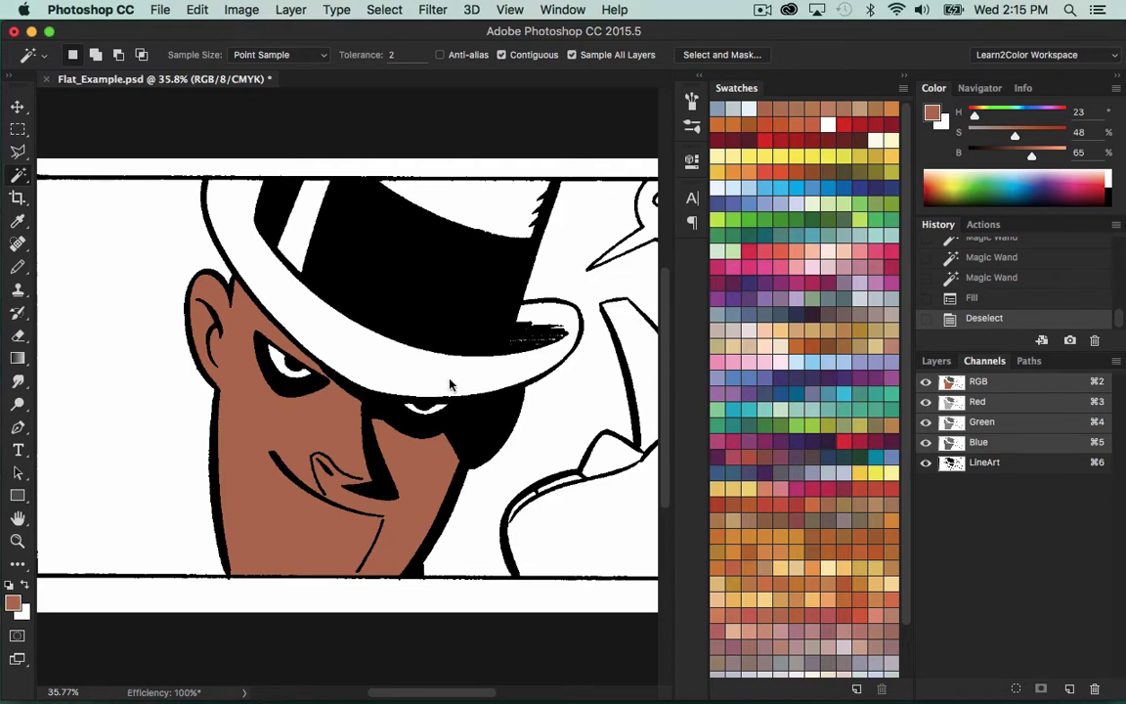
- Select both eyes with the Magic Wand, fill them with blue-grey (H 214, S 20, B 73) and deselect
left_click(436, 409)
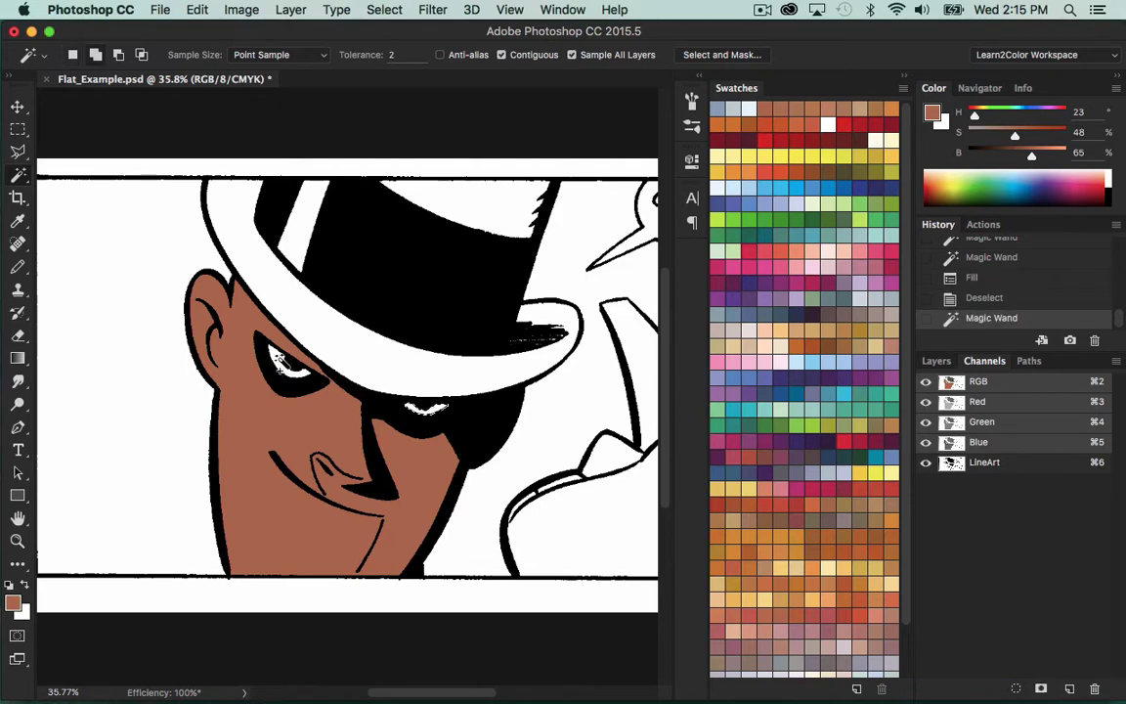
left_click(289, 367, "shift")
left_click(724, 104)
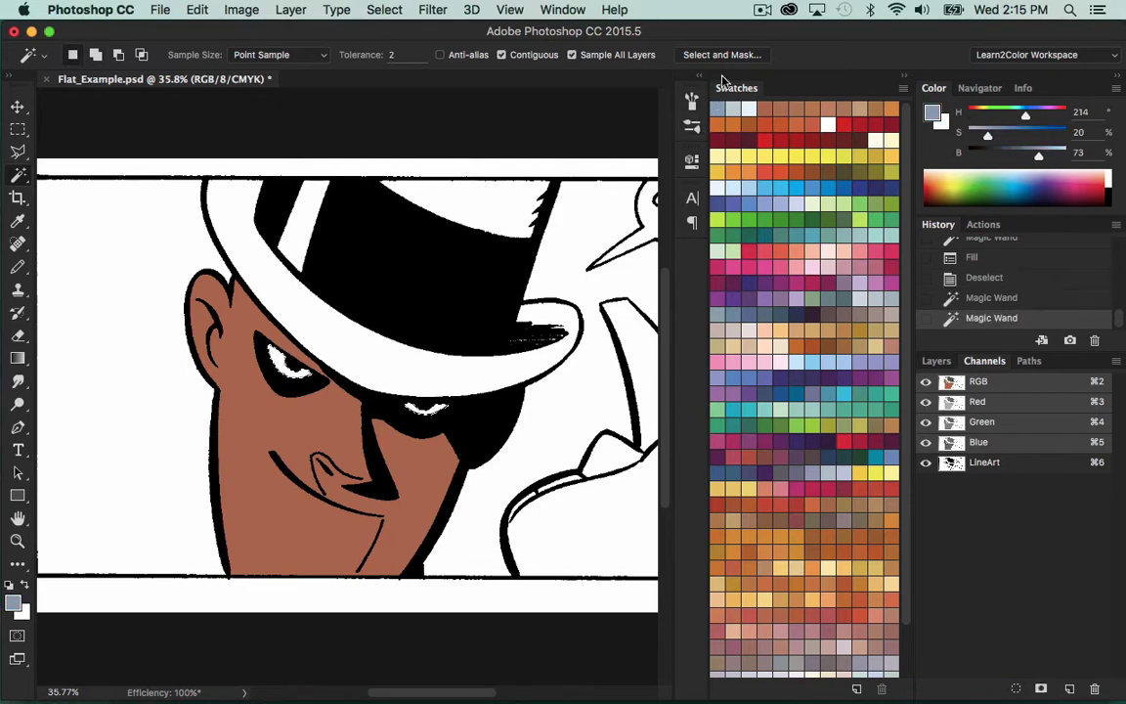
key("alt+BackSpace")
key("super+d")
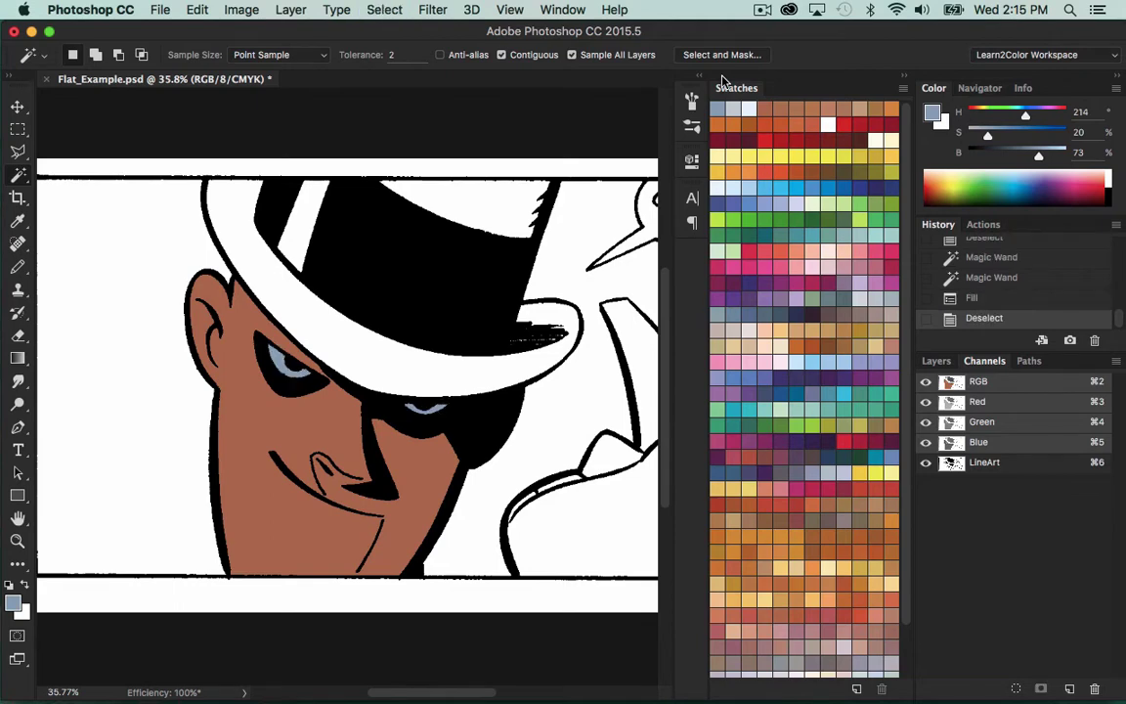
- Select the white stripe on the hat band, add a lasso around the pointing hand and subtract the background surrounding the hand
scroll(395, 503, "right", 5)
scroll(395, 502, "up", 2)
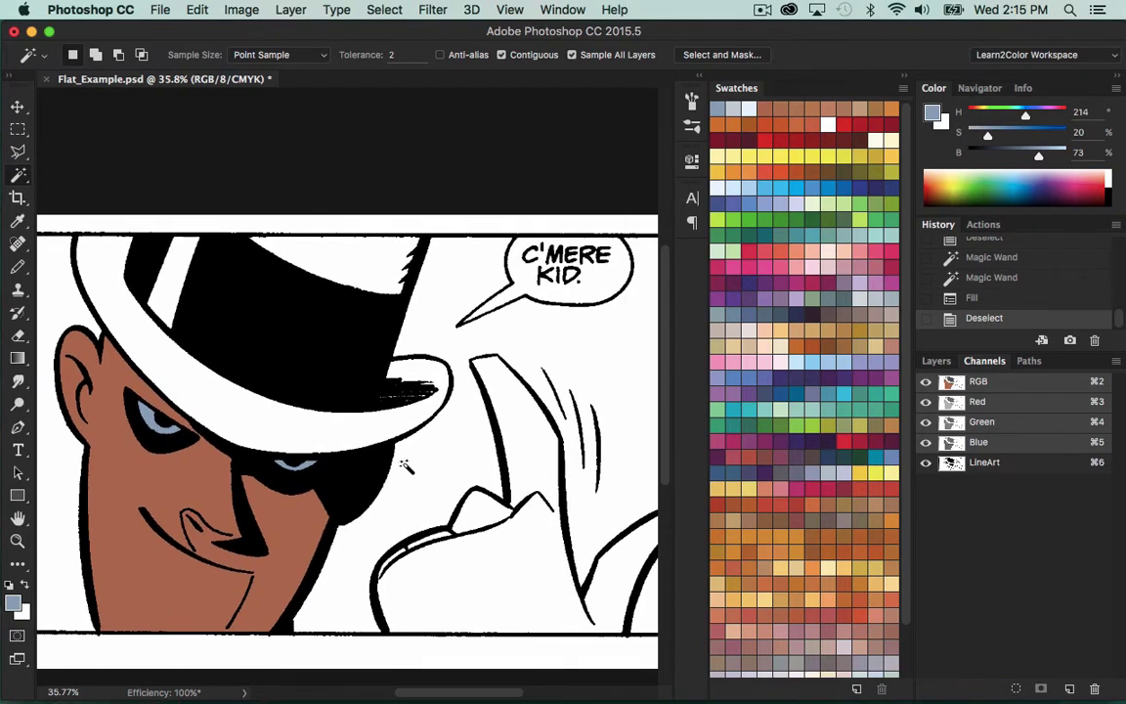
left_click(191, 256)
scroll(562, 550, "down", 2)
scroll(563, 549, "right", 3)
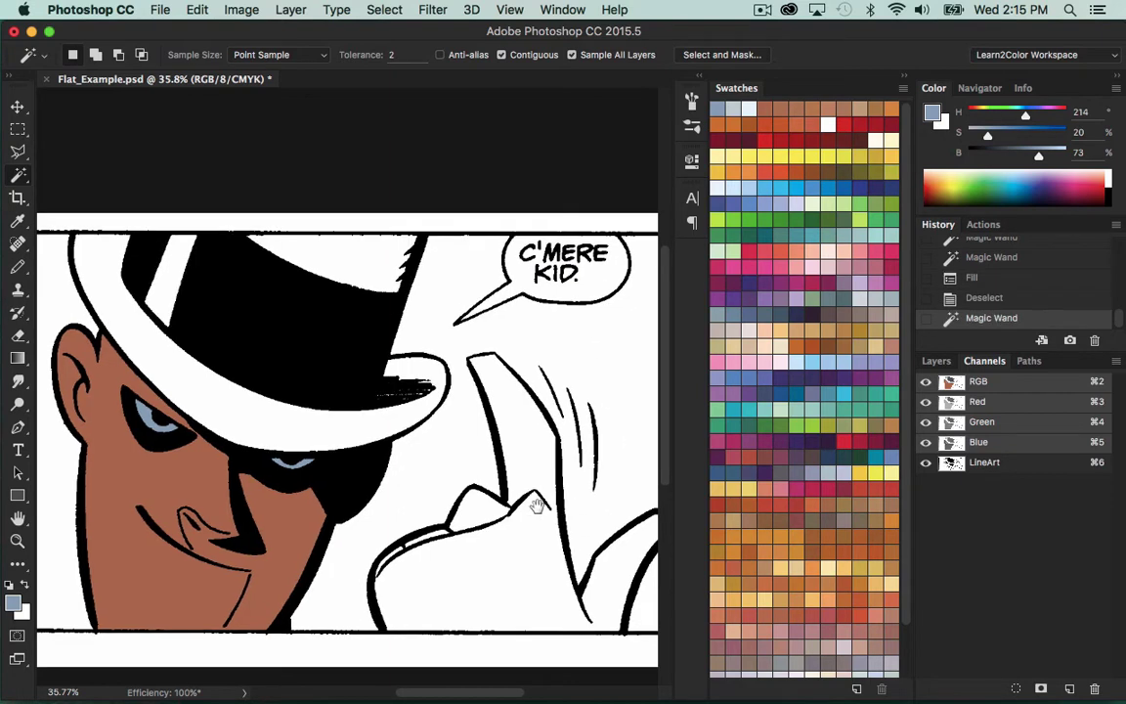
key("l")
mouse_move(578, 625)
left_mouse_down()
mouse_move(615, 552)
mouse_move(623, 447)
mouse_move(535, 484)
mouse_move(469, 311)
mouse_move(397, 312)
mouse_move(415, 354)
mouse_move(403, 419)
mouse_move(343, 459)
mouse_move(301, 532)
mouse_move(301, 562)
mouse_move(329, 602)
mouse_move(440, 585)
mouse_move(580, 622)
left_mouse_up()
key("w")
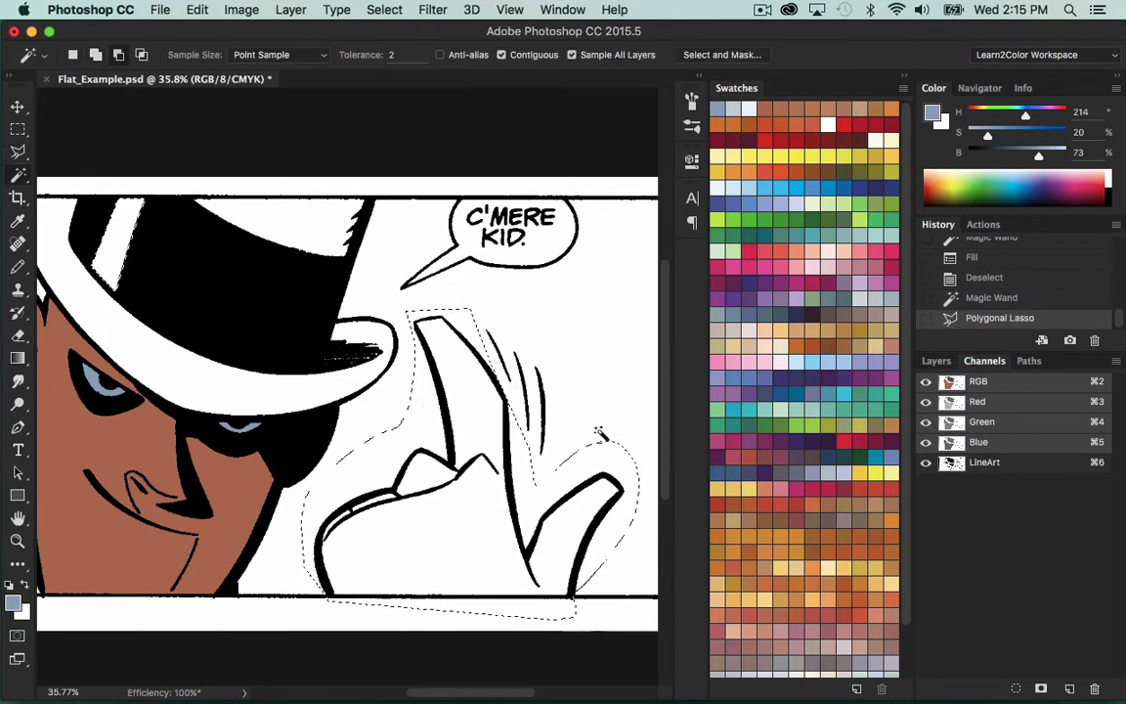
left_click(606, 459, "alt")
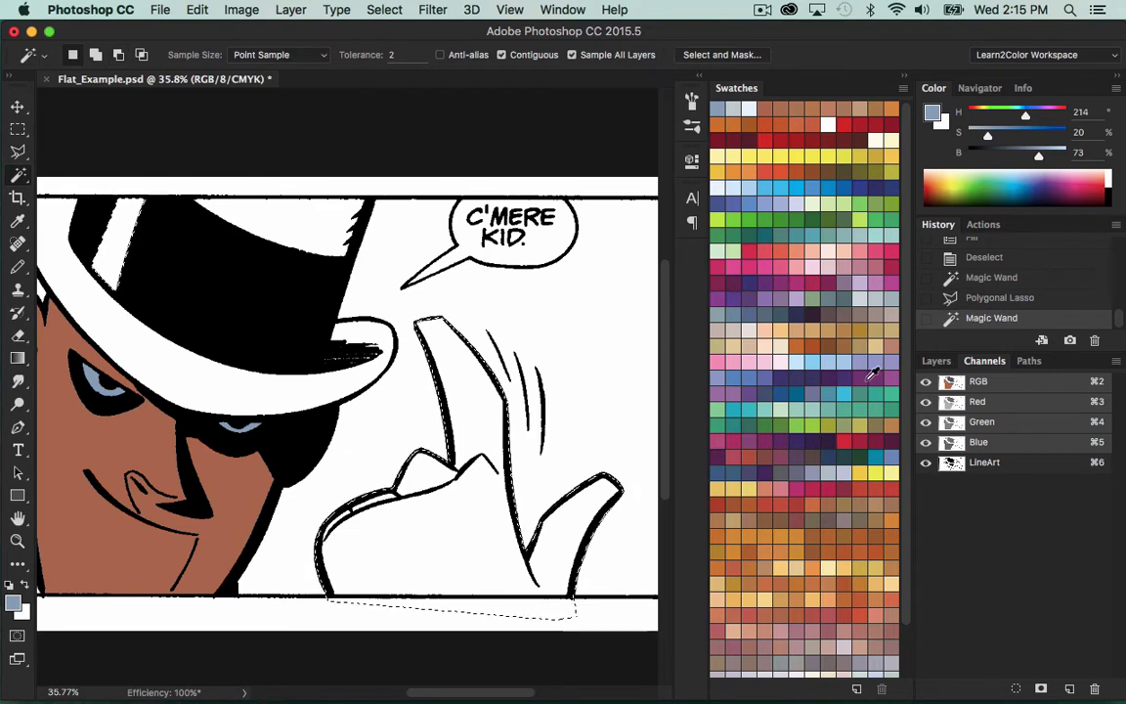
- Fill the hand and hat band stripe with purple (H 291, S 59, B 48), excluding the margin below the panel border, and deselect
left_click(885, 328)
key("alt+BackSpace")
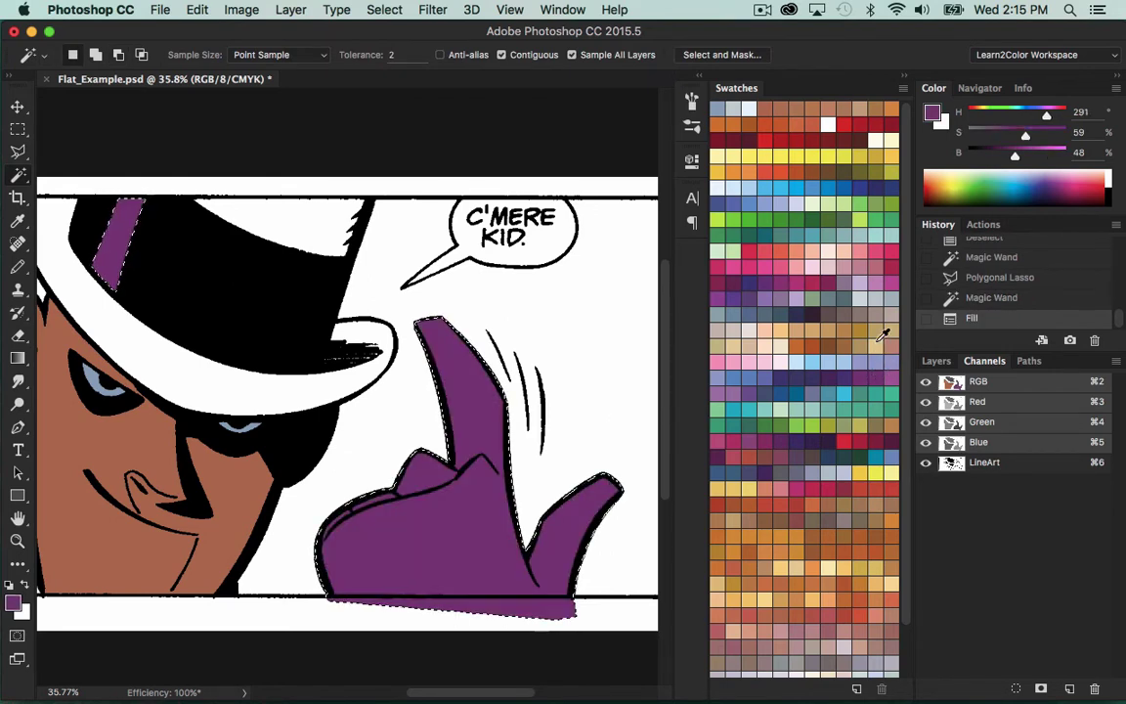
key("super+z")
left_click(566, 608, "alt")
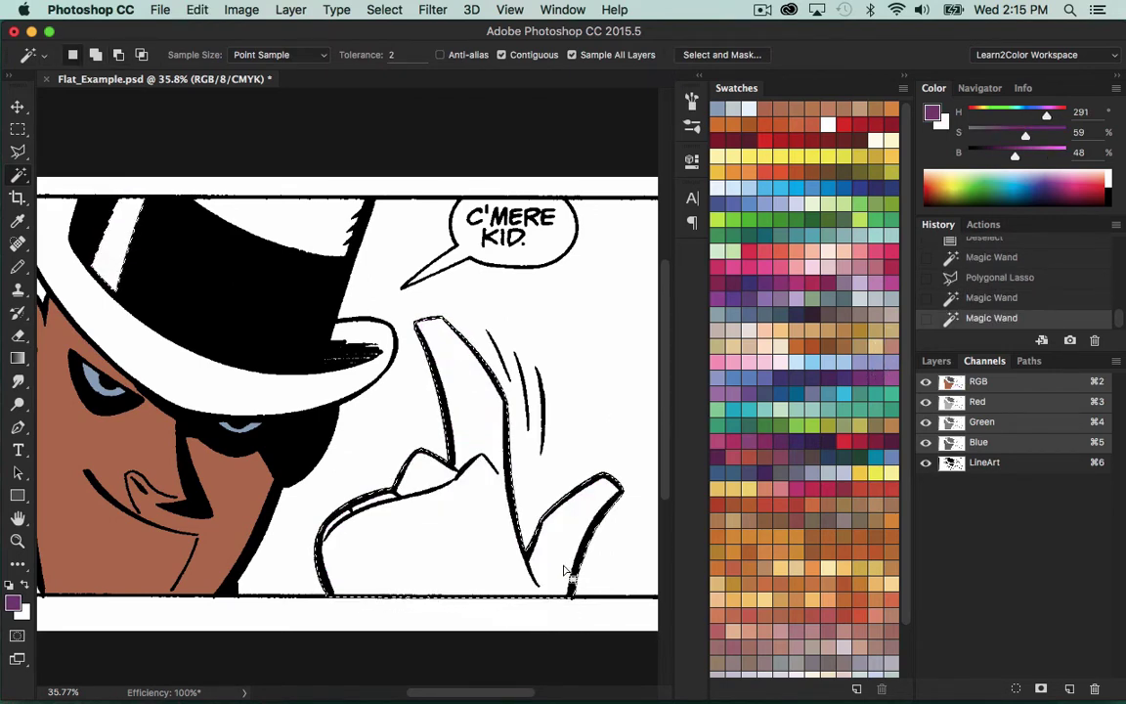
key("alt+BackSpace")
key("super+d")
- Draw a loose Polygonal Lasso selection around the whole hat, cutting across the forehead and beyond the upper panel border
scroll(453, 408, "left", 5)
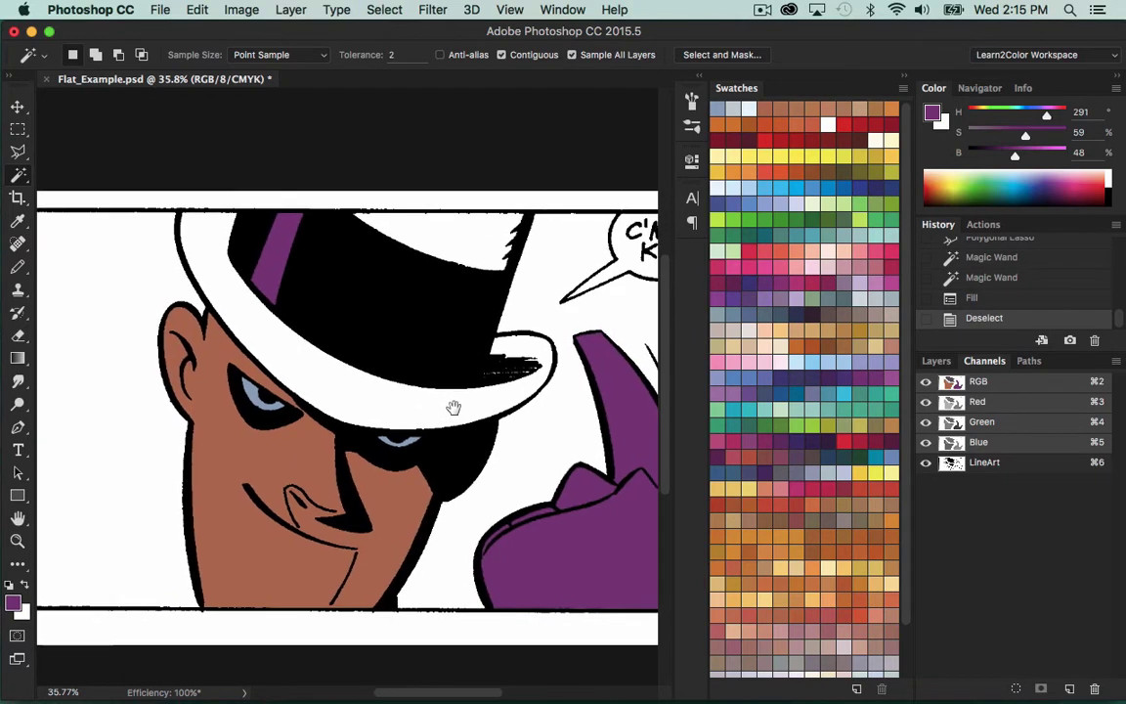
key("l")
mouse_move(391, 202)
left_mouse_down()
mouse_move(165, 203)
mouse_move(180, 204)
mouse_move(159, 226)
mouse_move(153, 273)
mouse_move(230, 377)
mouse_move(223, 354)
mouse_move(282, 380)
mouse_move(319, 432)
left_mouse_up()
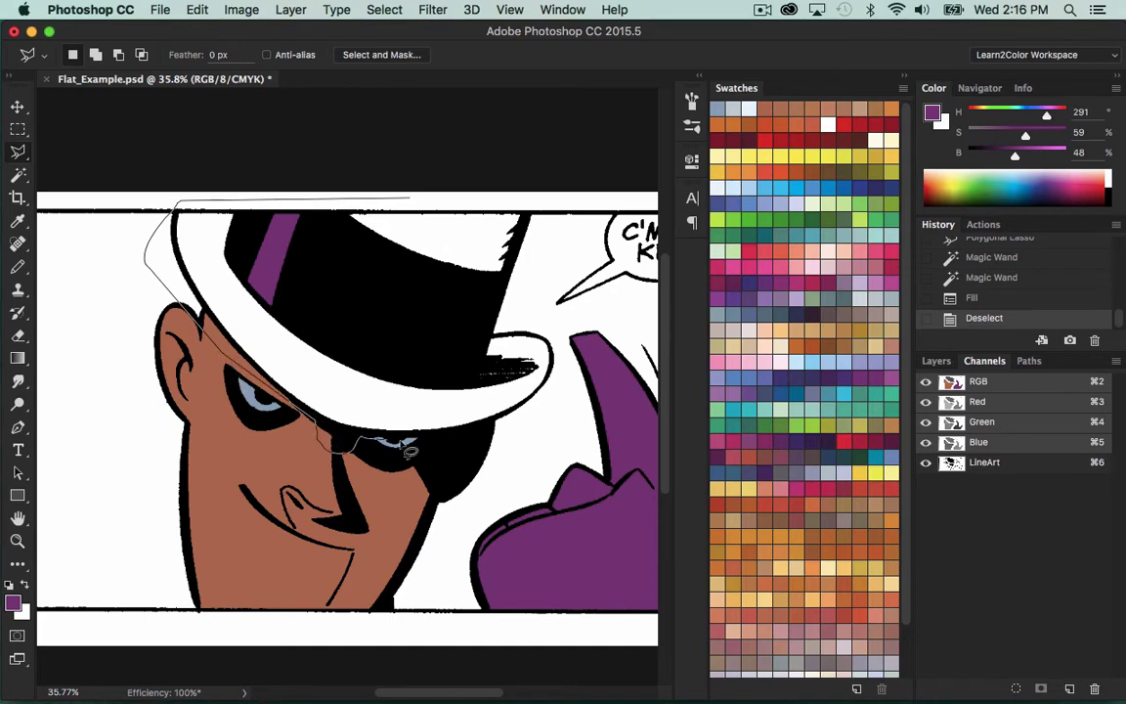
mouse_move(408, 450)
left_mouse_down()
mouse_move(471, 438)
mouse_move(542, 403)
mouse_move(562, 347)
mouse_move(525, 264)
mouse_move(553, 202)
left_mouse_up()
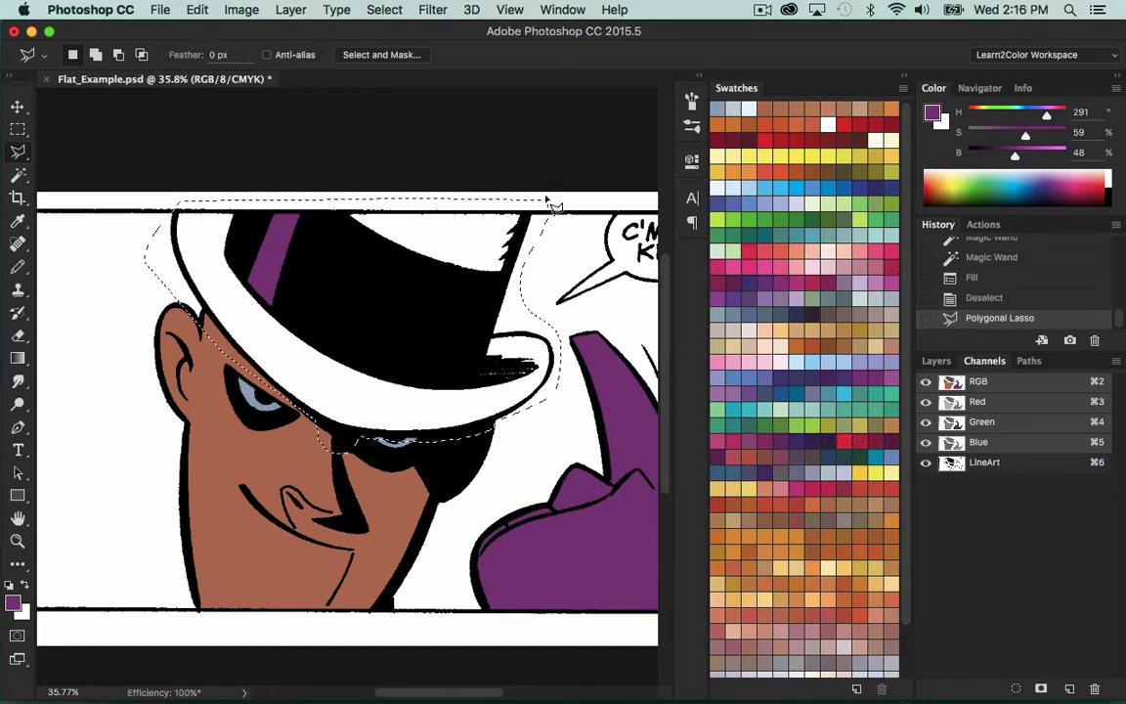
- Subtract the margin, background, face, eye and purple band stripe from the hat selection with the Magic Wand
key("w")
left_click(526, 260, "alt+shift")
left_click(501, 344, "alt+shift")
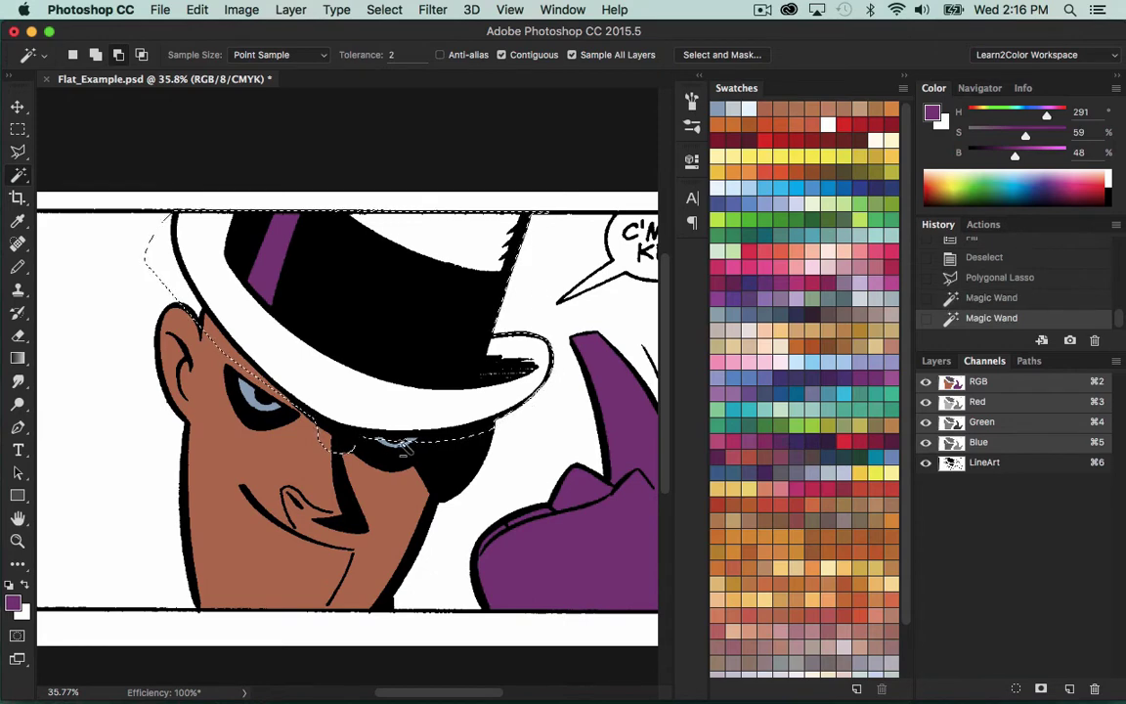
left_click(362, 405, "alt+shift")
left_click(302, 399, "alt+shift")
left_click(162, 257, "alt")
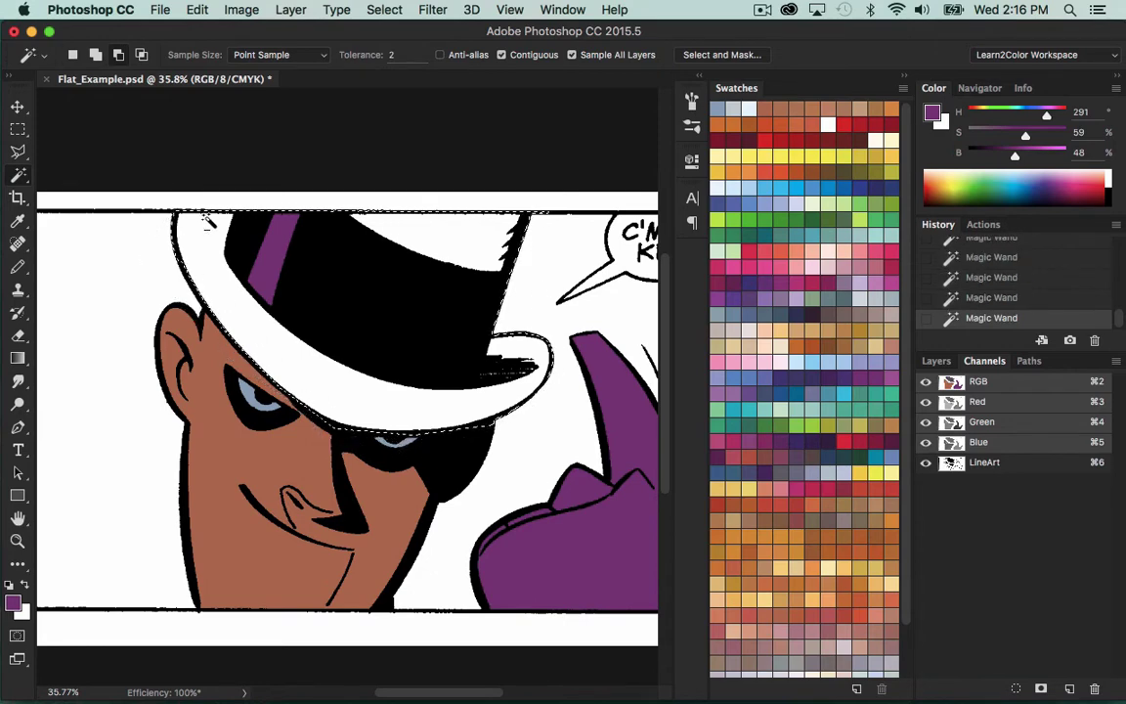
left_click(279, 240, "alt")
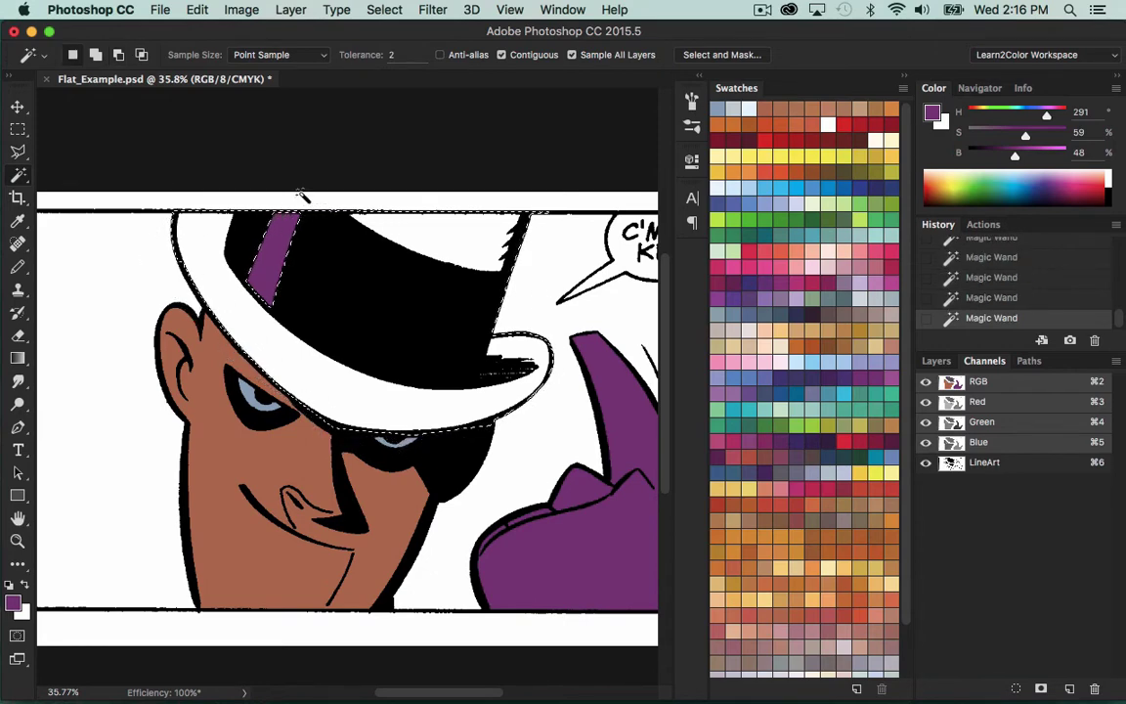
- Fill the selected hat with the green swatch (H 96, S 57, B 57) and clear the selection
left_click(788, 215)
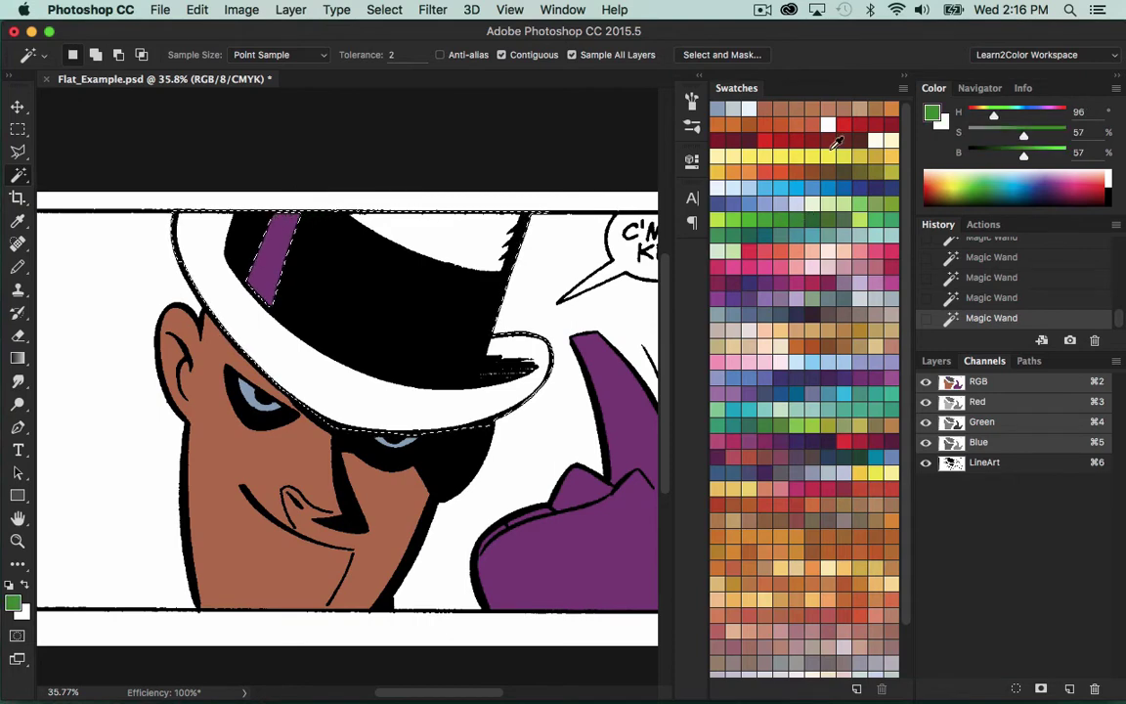
key("alt+BackSpace")
key("ctrl+d")
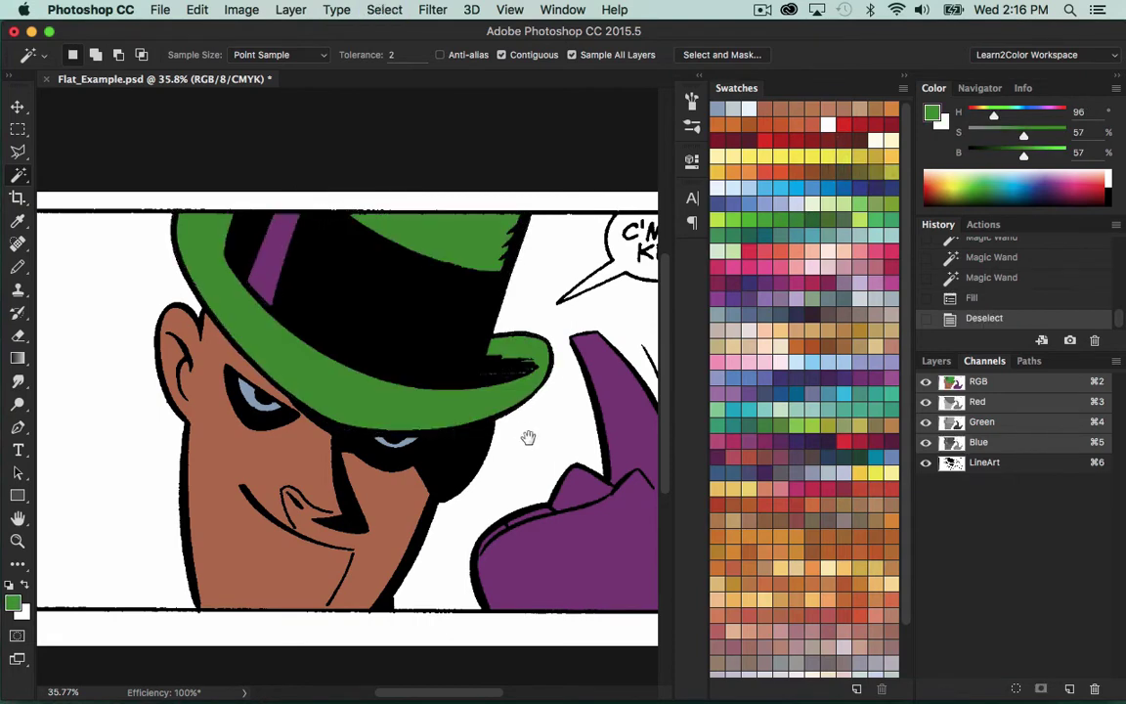
- Lasso the lettering inside the speech balloon, fill the area with white sampled from the background and deselect
left_click_drag(528, 440, 400, 410)
key("l")
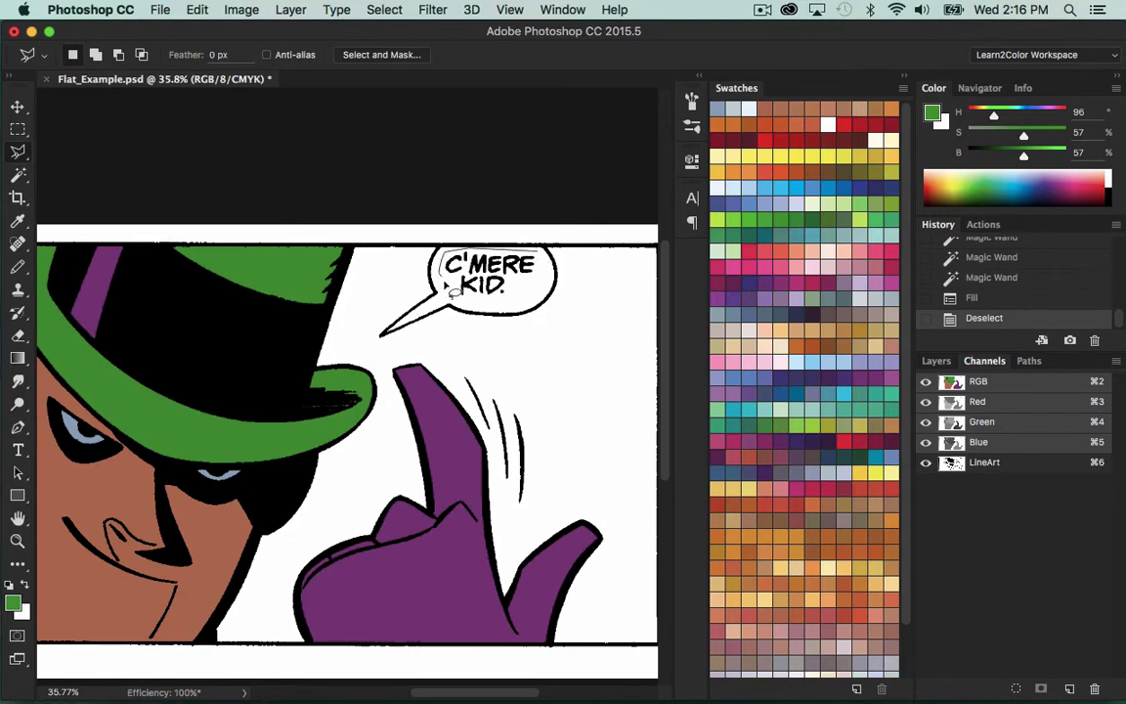
mouse_move(421, 274)
left_mouse_down()
mouse_move(445, 252)
mouse_move(553, 283)
left_mouse_up()
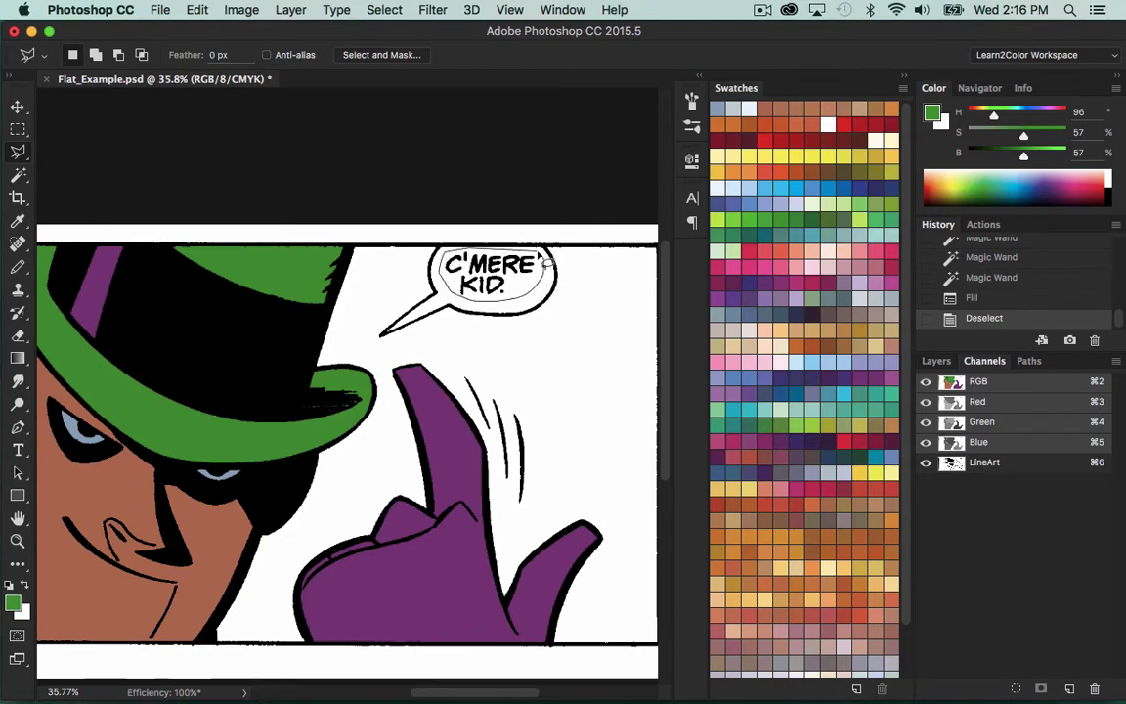
double_click(543, 258)
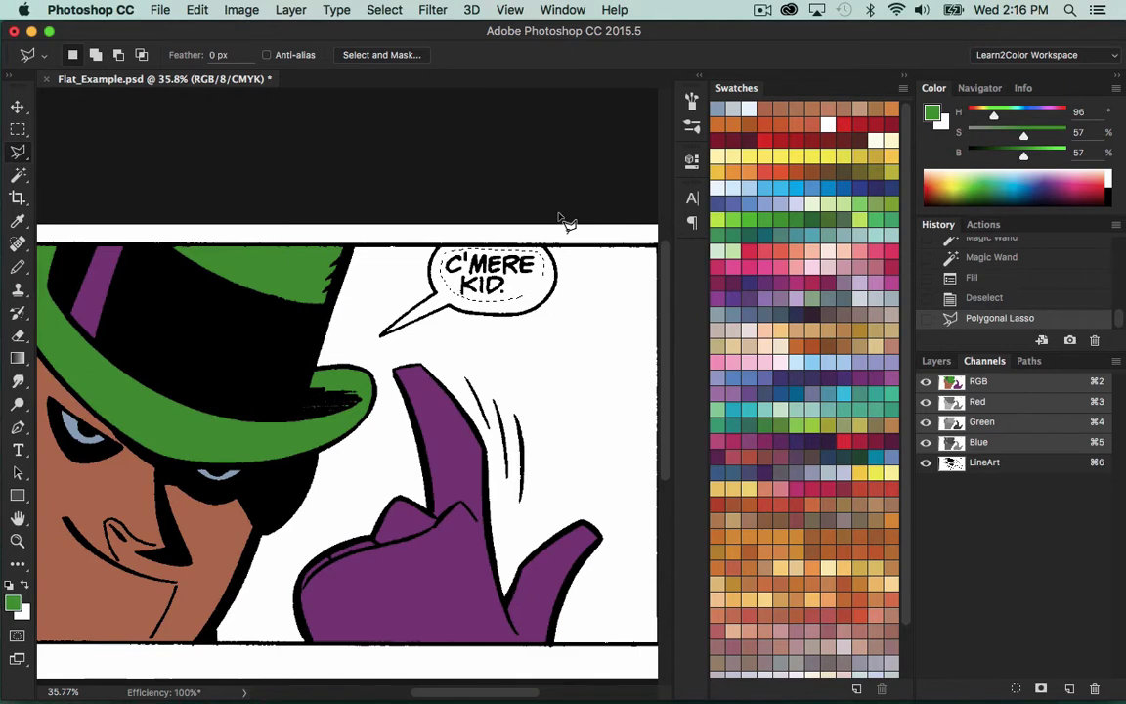
key("i")
left_click(604, 270)
key("alt+BackSpace")
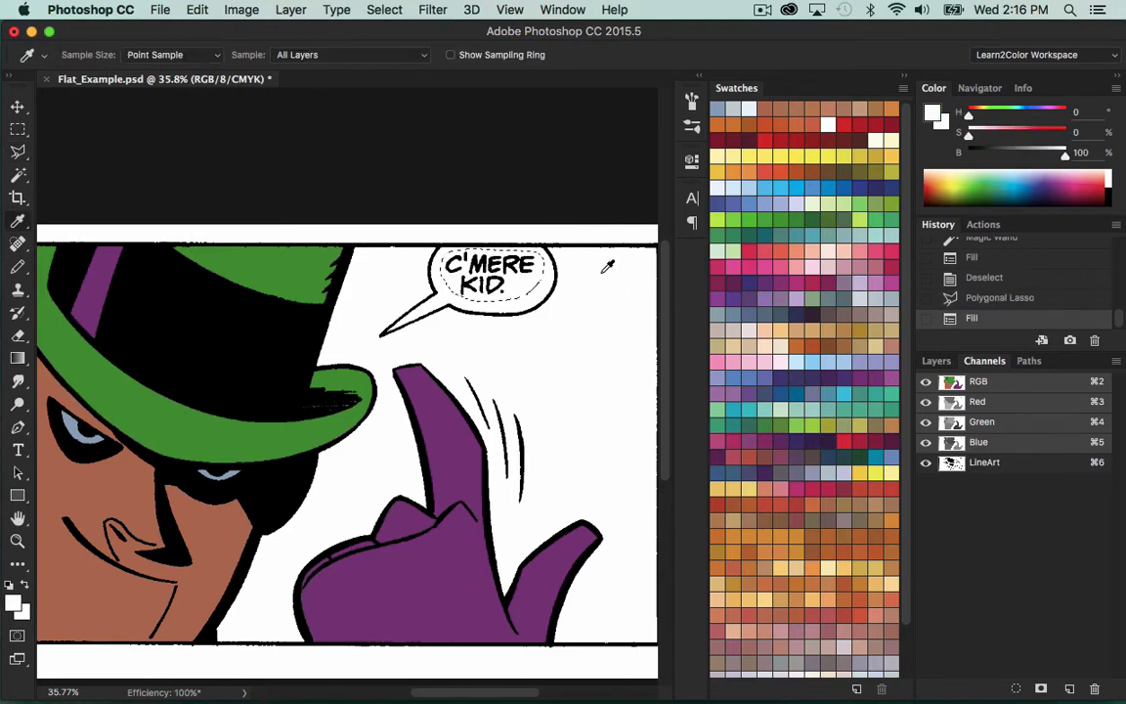
key("super+d")
- Select the entire canvas and subtract the outer white margin with the Magic Wand, keeping only the panel area selected
key("z")
left_click(550, 389, "alt")
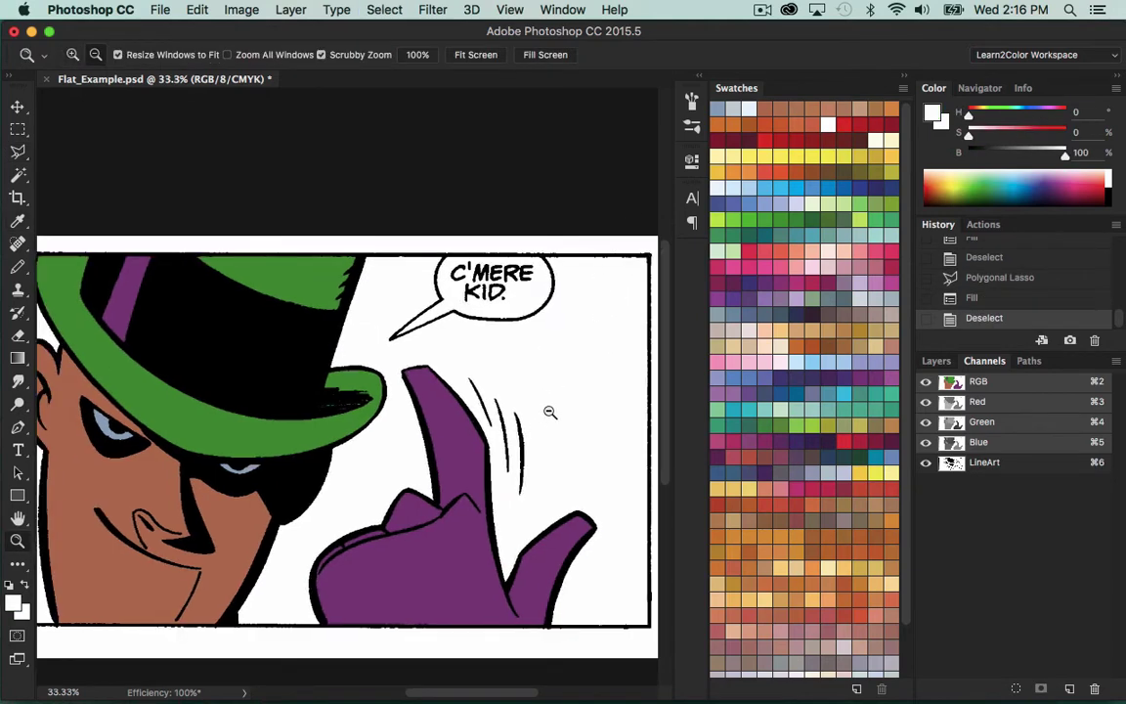
left_click(556, 377, "alt")
left_click(557, 377, "alt")
key("l")
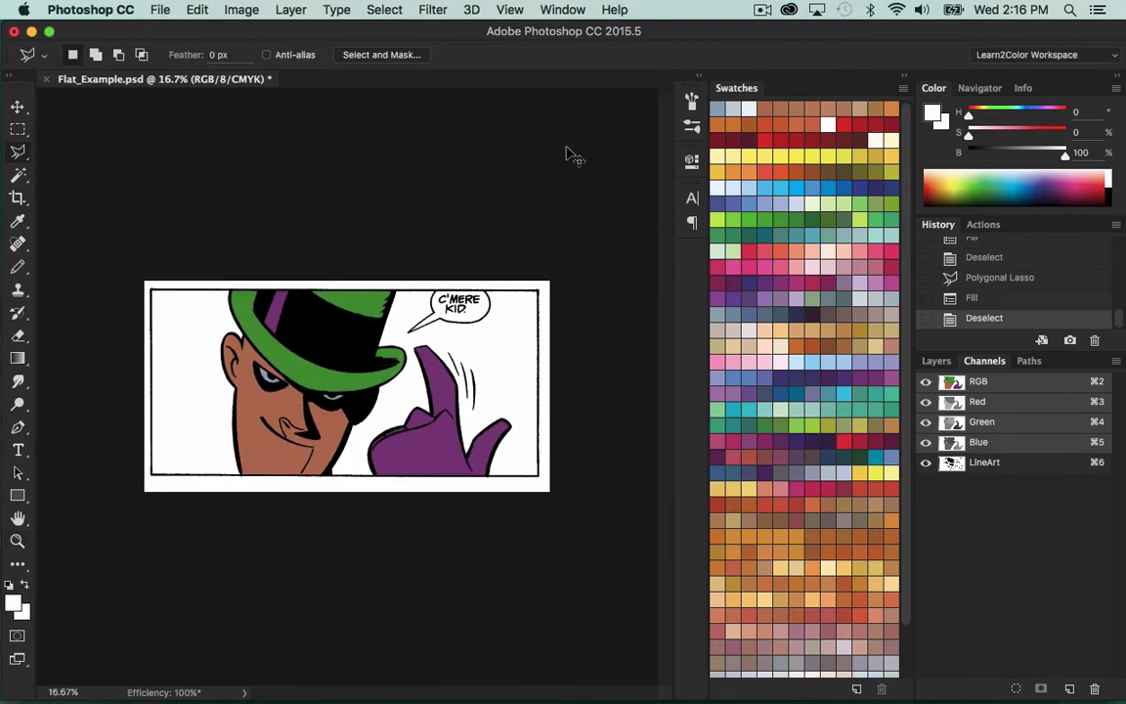
key("super+a")
key("w")
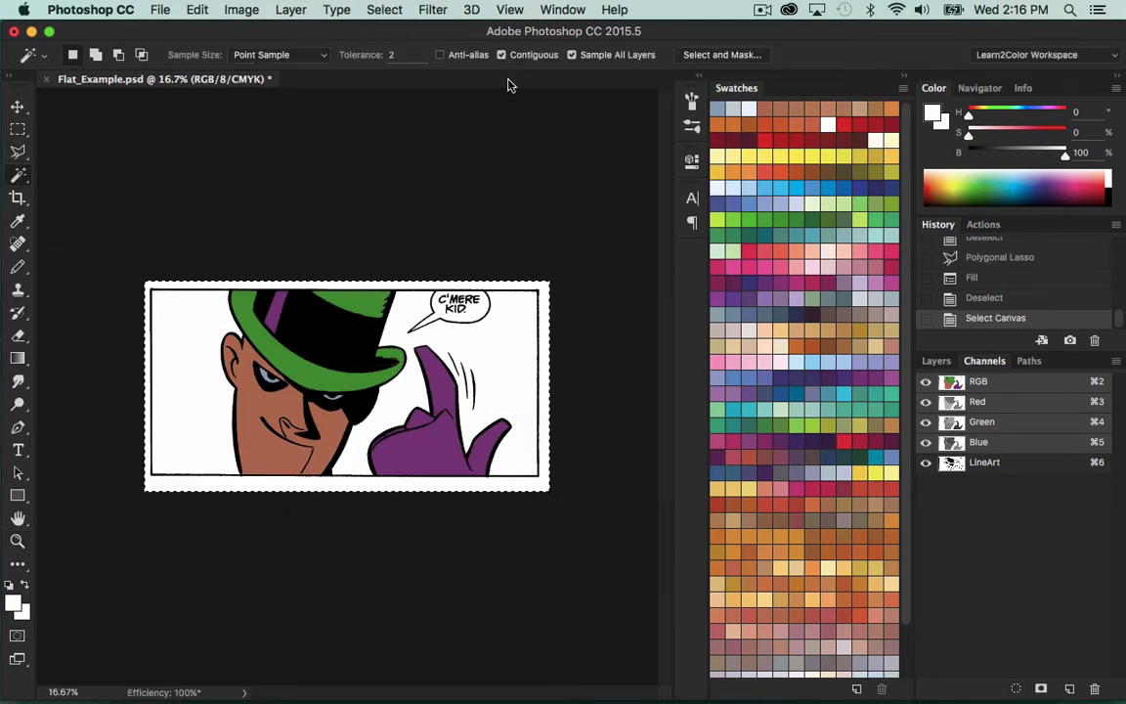
left_click(545, 292)
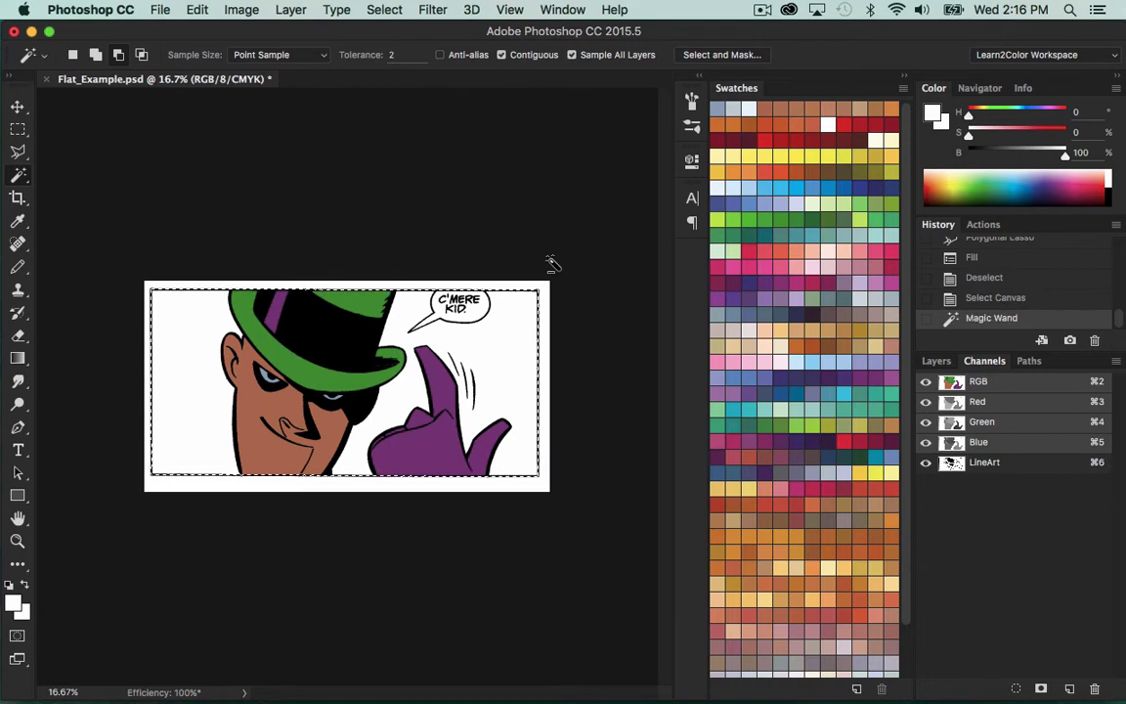
- Try to subtract the hat, face, eye and hand colours from the panel selection with a non-contiguous Magic Wand, then restore Contiguous
left_click(501, 55)
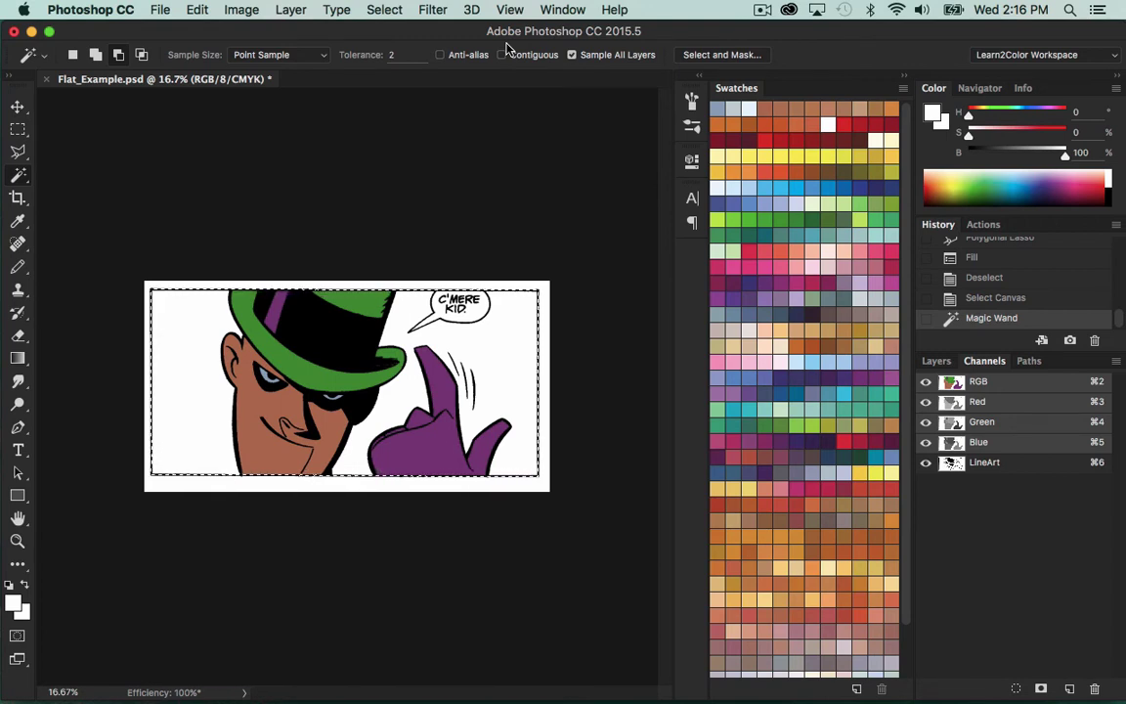
left_click(393, 371)
left_click(287, 376)
left_click(328, 381)
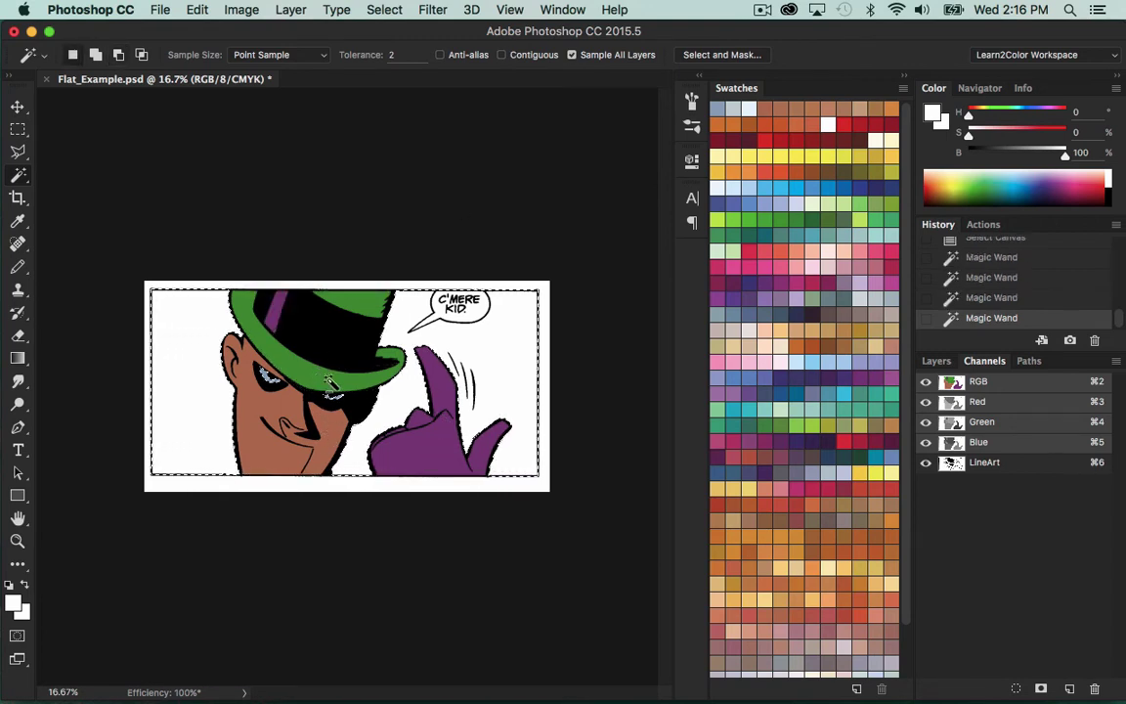
left_click(244, 344)
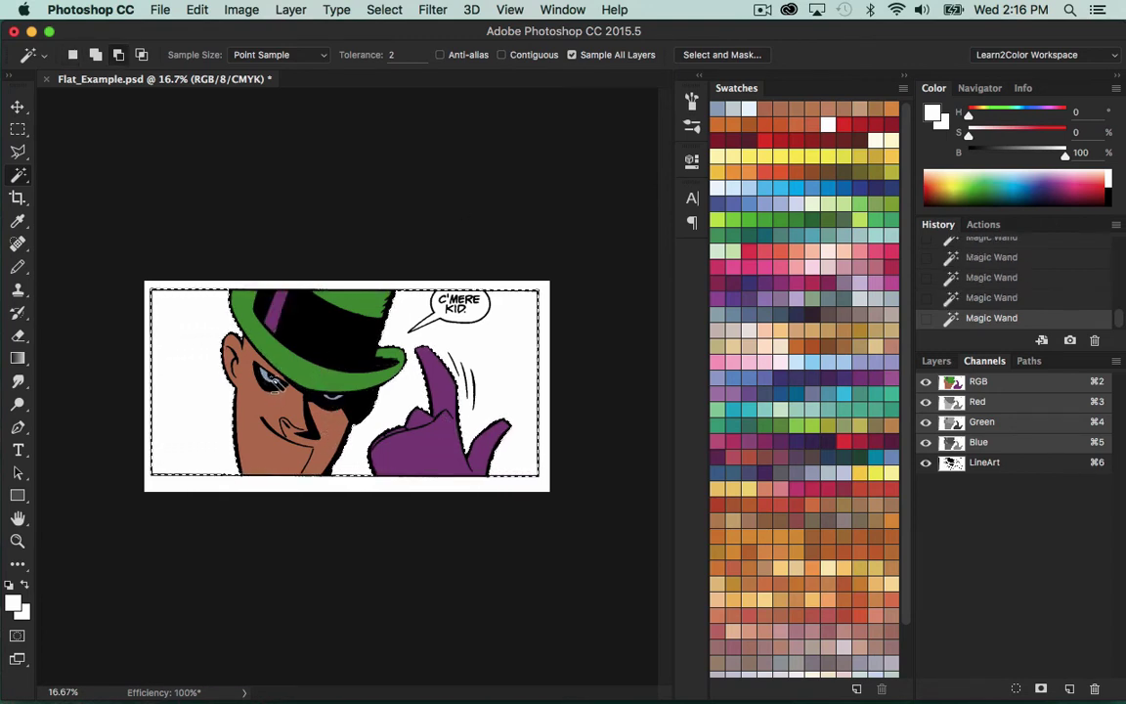
left_click(501, 56)
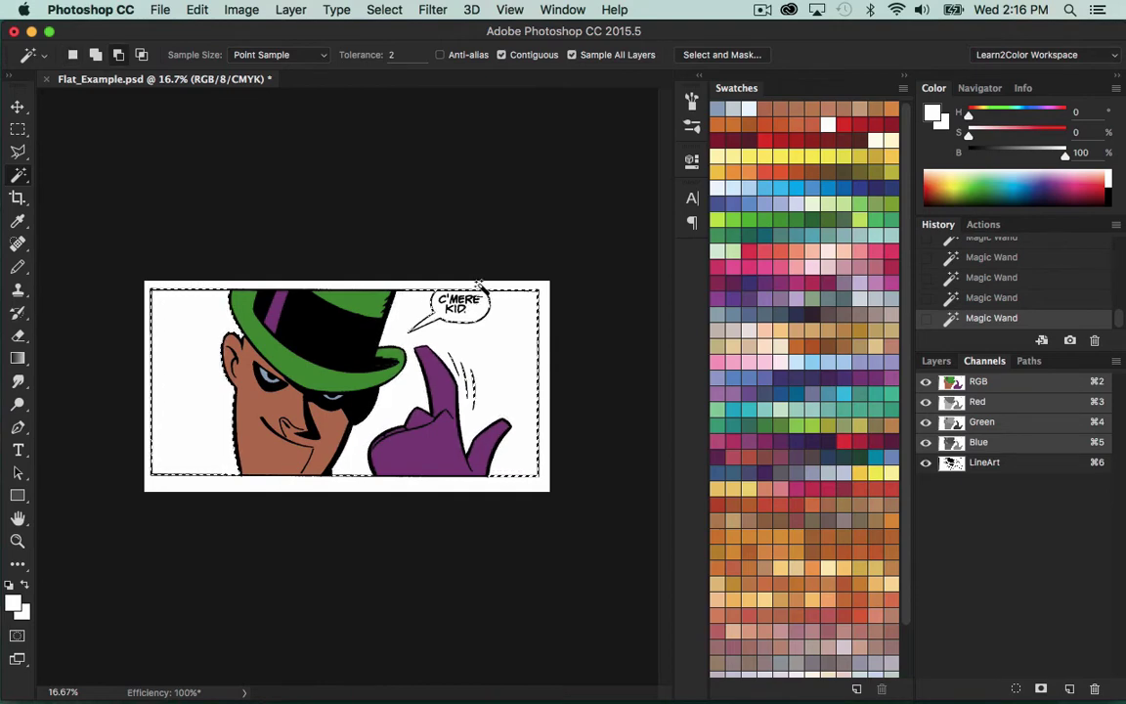
key("z")
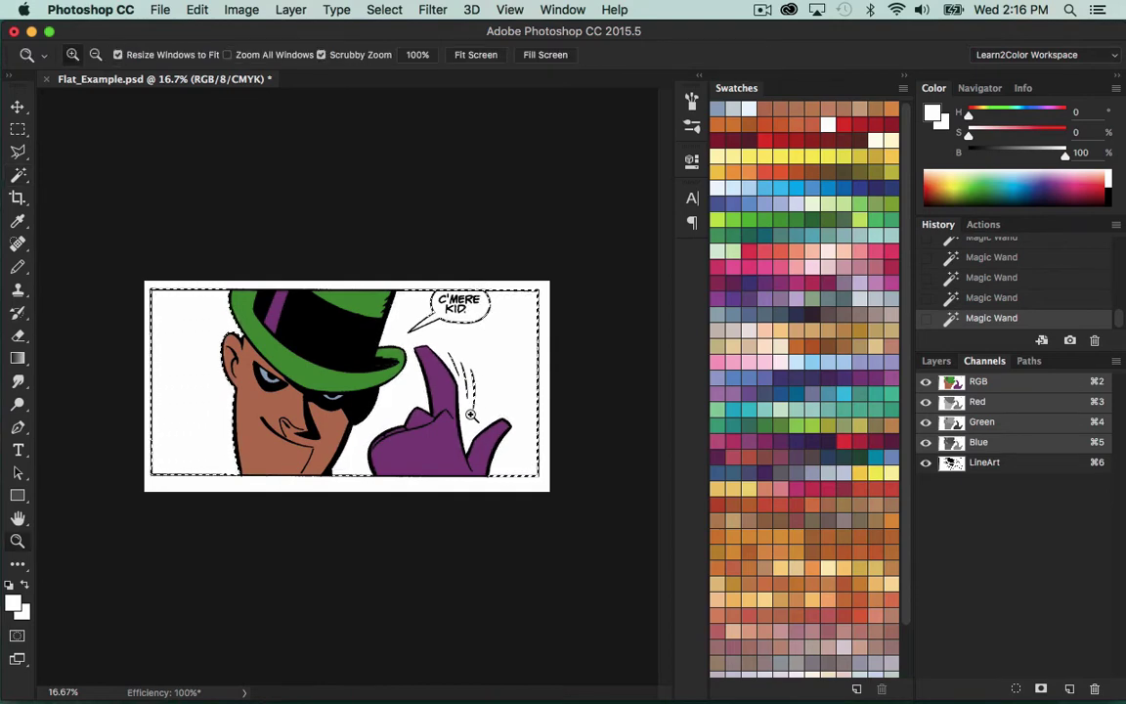
mouse_move(471, 415)
left_mouse_down()
mouse_move(542, 382)
mouse_move(439, 291)
mouse_move(425, 376)
mouse_move(453, 416)
mouse_move(477, 503)
mouse_move(515, 428)
mouse_move(422, 295)
mouse_move(460, 437)
mouse_move(515, 435)
left_mouse_up()
key("l")
key("super+z")
key("super+d")
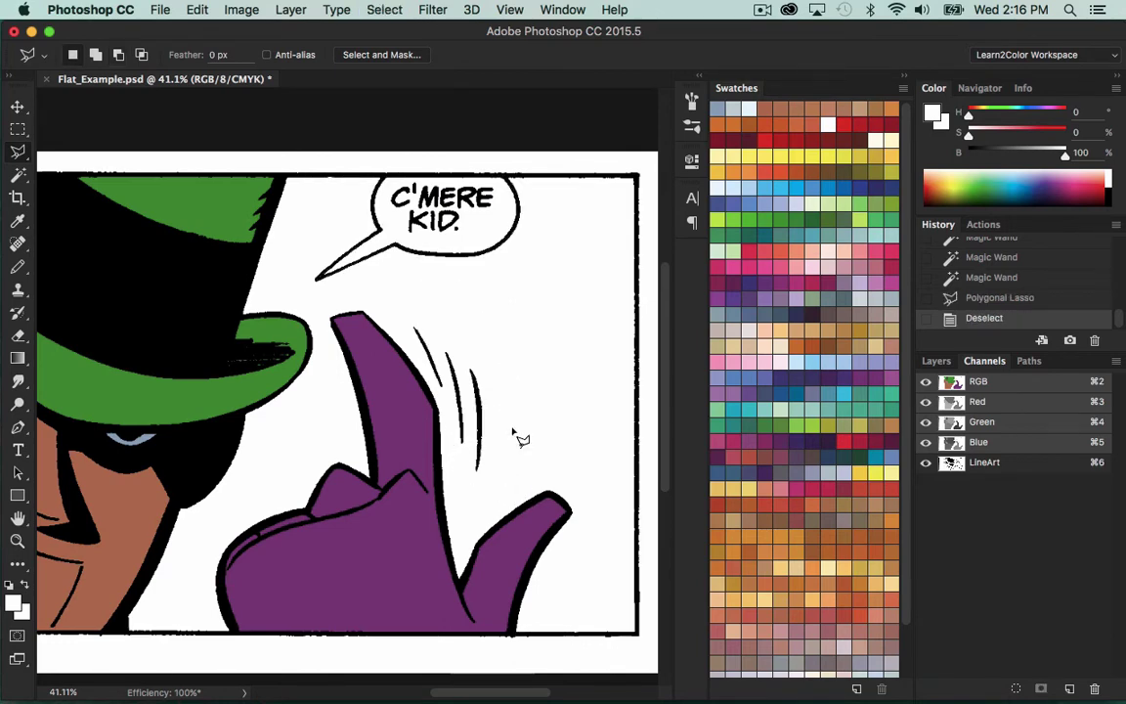
key("z")
left_click(523, 312, "alt")
left_click(523, 312, "alt")
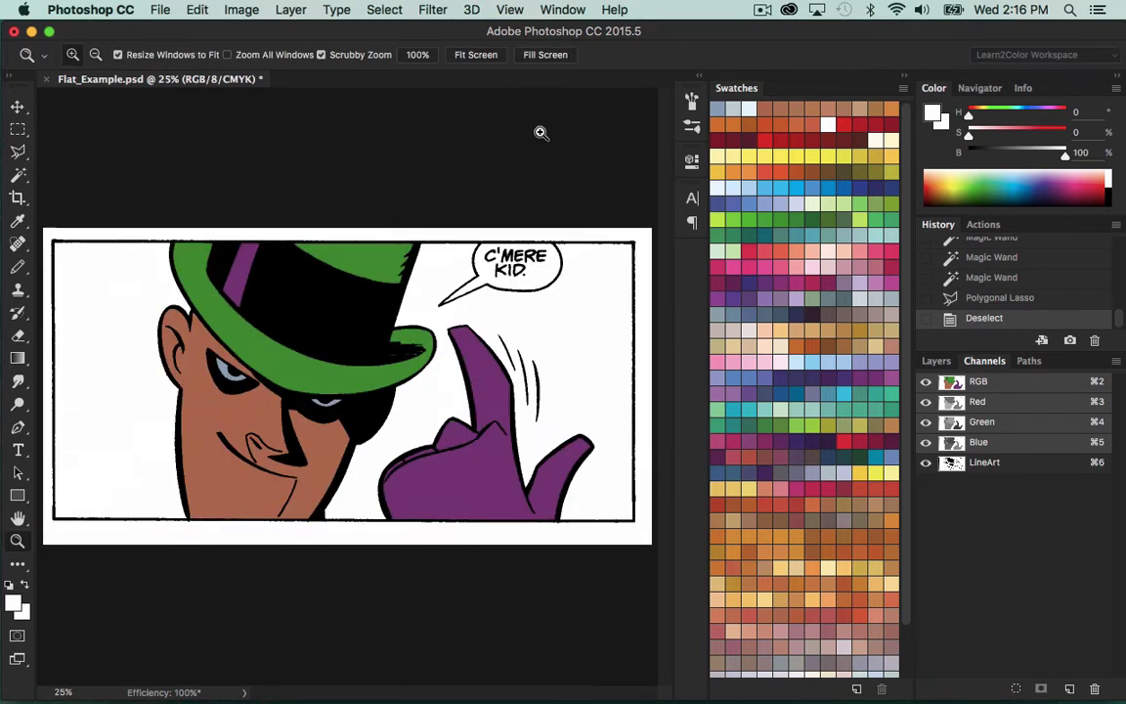
key("w")
left_click(554, 257)
key("super+d")
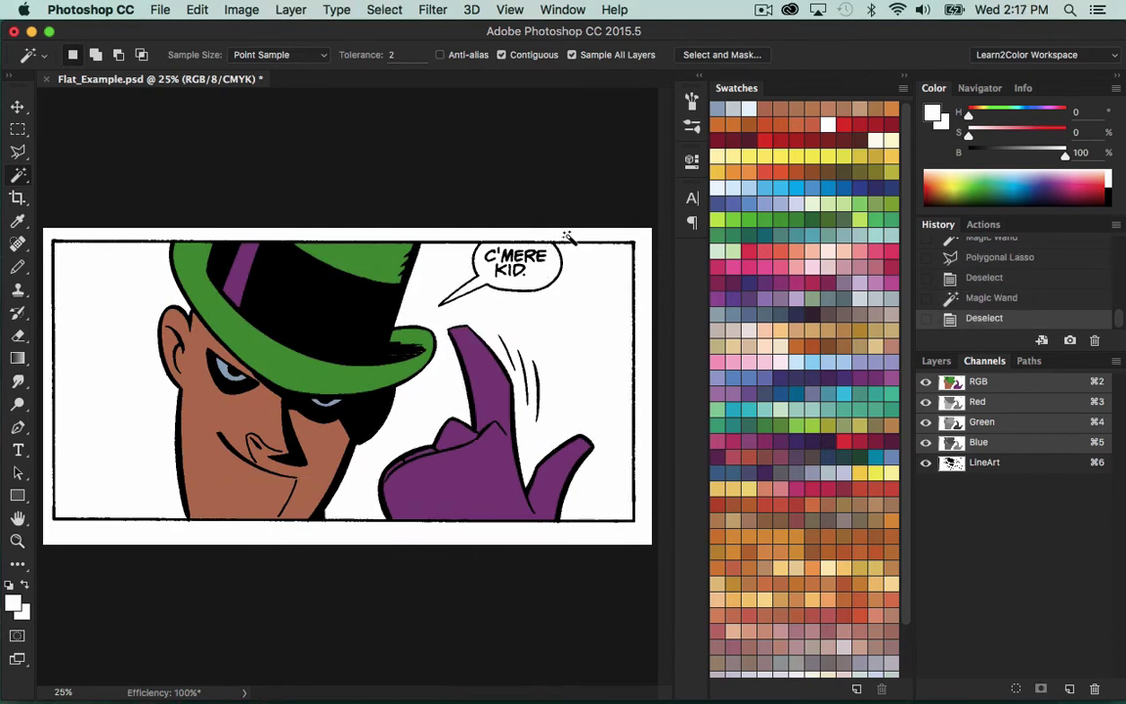
key("l")
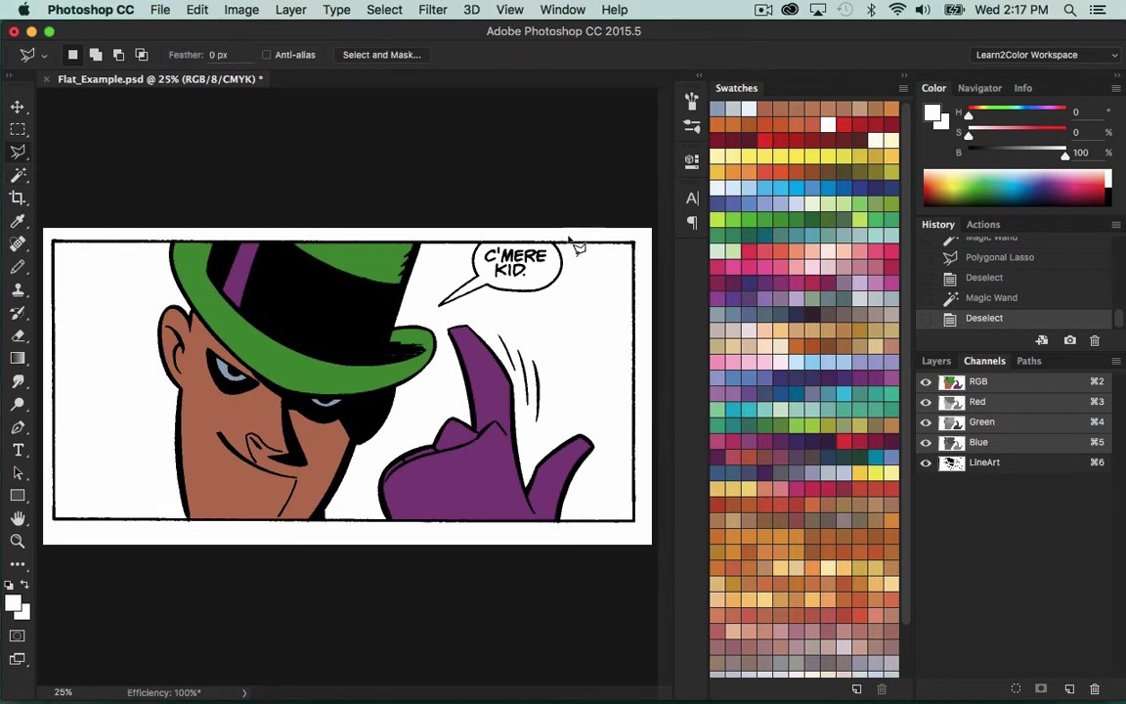
- Select the entire canvas and subtract the hand, face, eyes and hat areas with the contiguous Magic Wand
key("super+a")
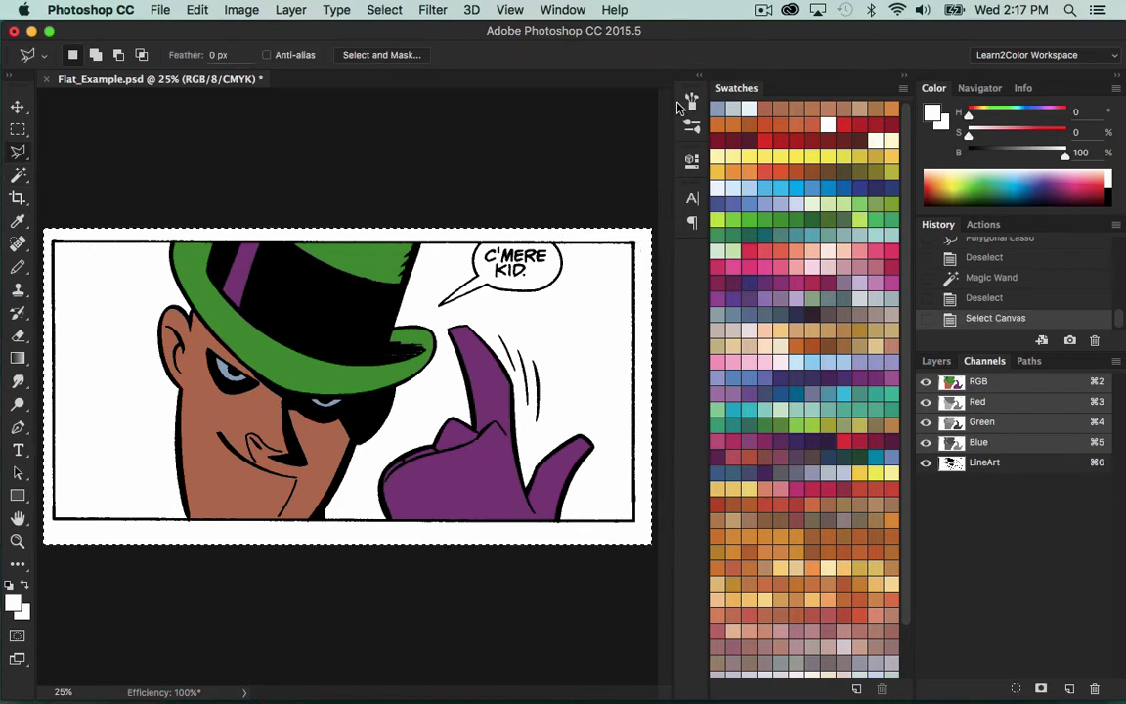
key("w")
left_click(433, 441, "alt")
left_click(293, 406, "alt")
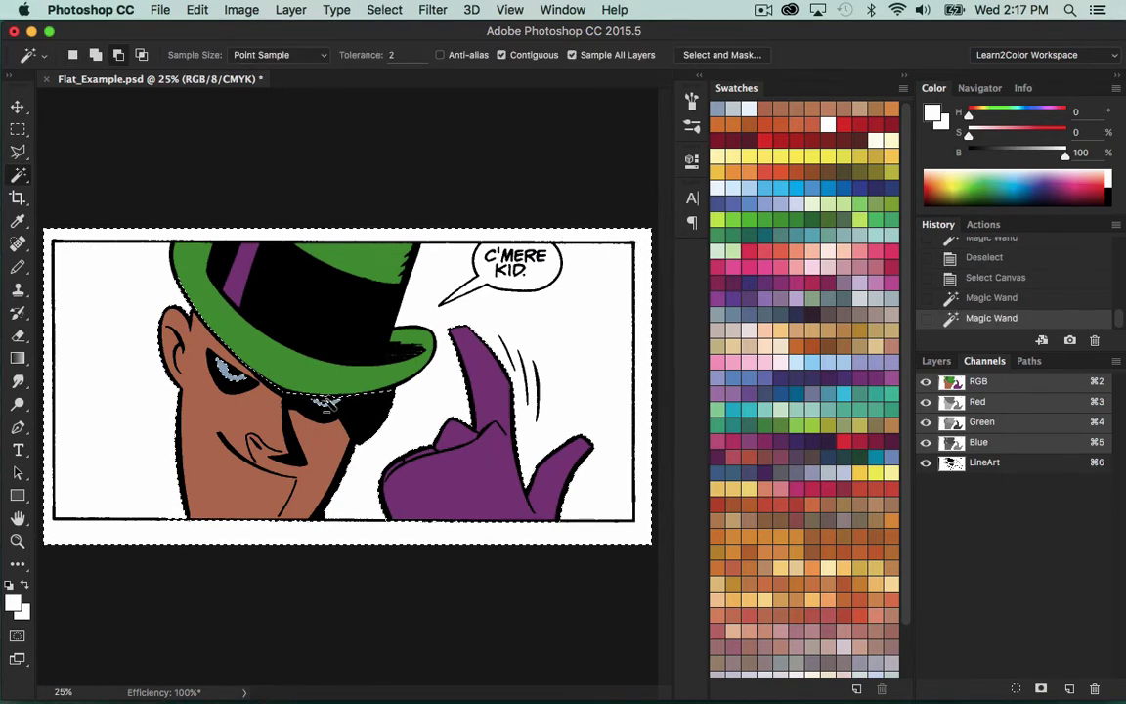
left_click(296, 365, "alt")
left_click(262, 339, "alt")
left_click(262, 339, "alt")
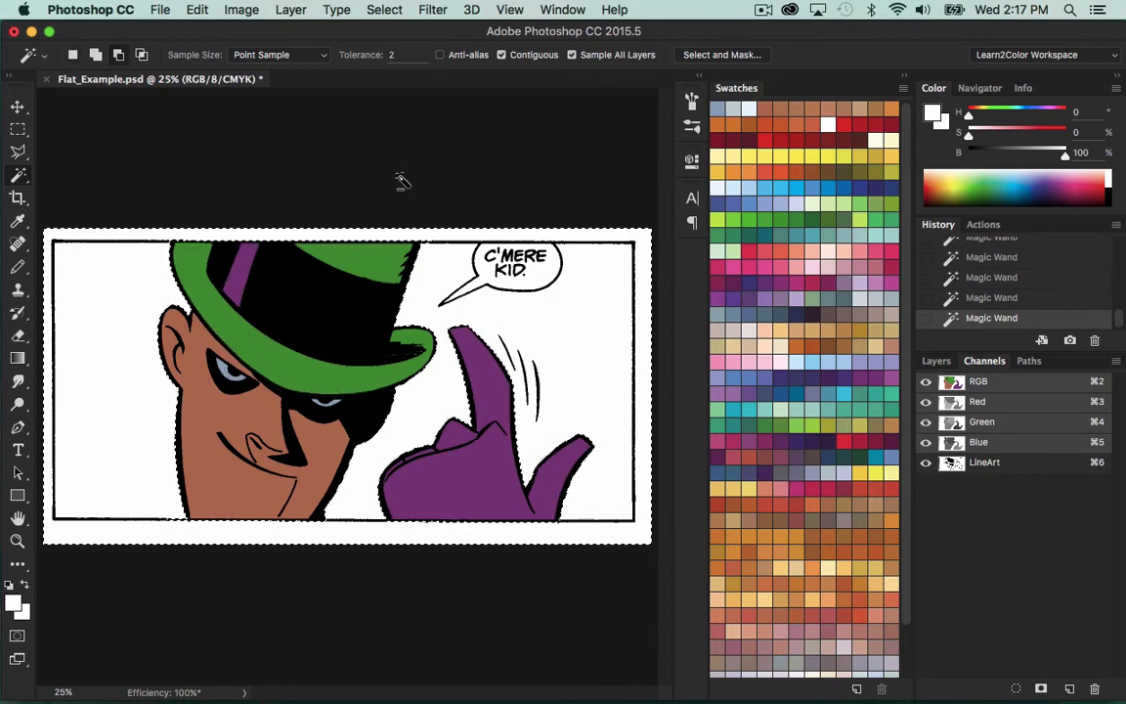
- Subtract the speech balloon with a lasso outline and the outer white margin with the Magic Wand, leaving only the background selected
key("z")
mouse_move(512, 244)
left_mouse_down()
mouse_move(572, 243)
mouse_move(432, 252)
mouse_move(412, 283)
mouse_move(404, 332)
mouse_move(425, 347)
mouse_move(317, 436)
mouse_move(450, 376)
mouse_move(590, 393)
left_mouse_up()
key("l")
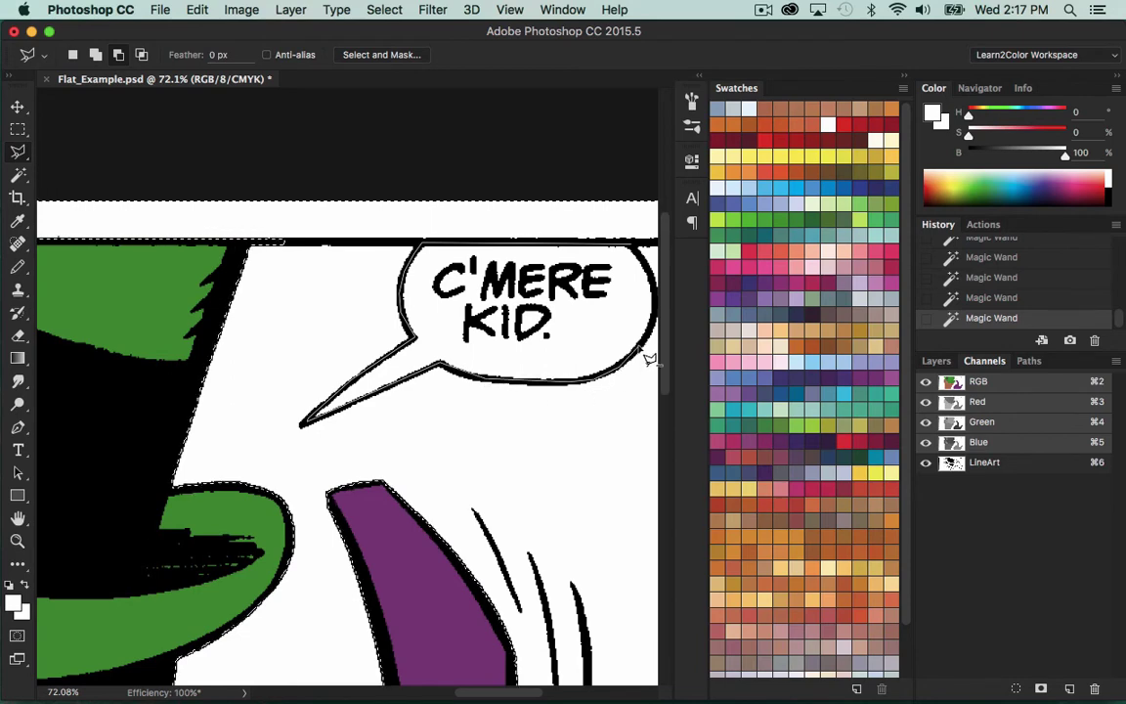
mouse_move(649, 360)
left_mouse_down()
mouse_move(598, 293)
mouse_move(597, 220)
left_mouse_up()
key("w")
left_click(599, 201)
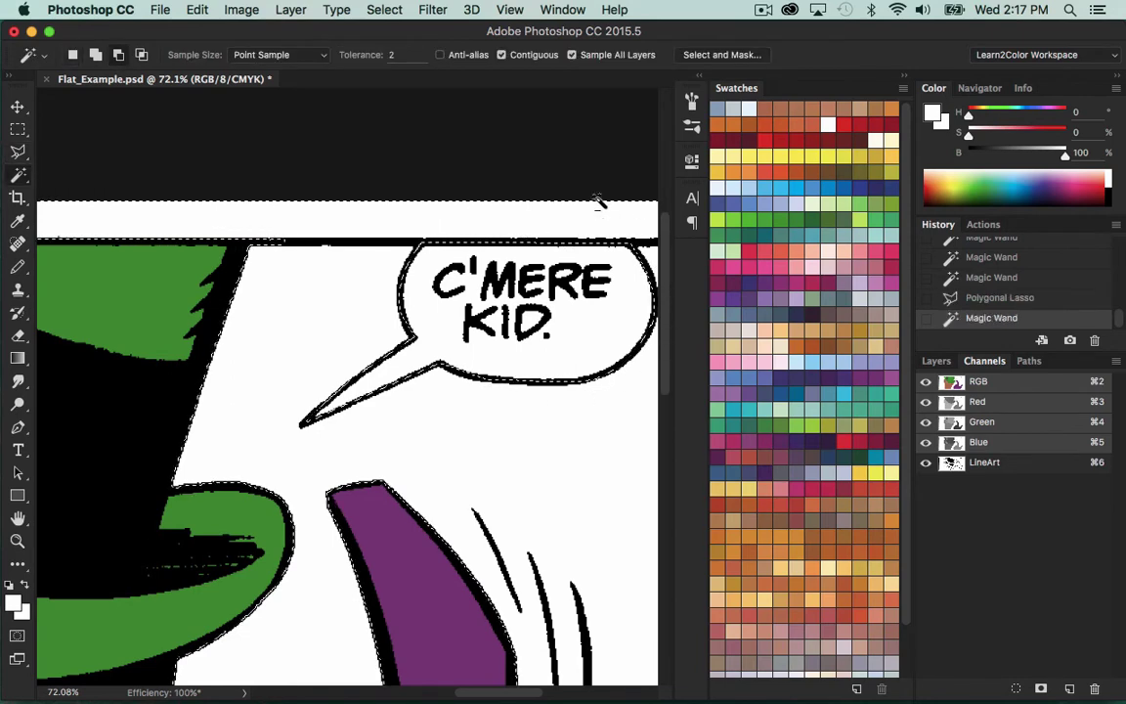
- Fill the selected panel background with the orange swatch (H 23, S 81, B 80) and clear the selection
key("z")
left_click(547, 435, "alt")
left_click(549, 446, "alt")
left_click(549, 446, "alt")
left_click(549, 445, "alt")
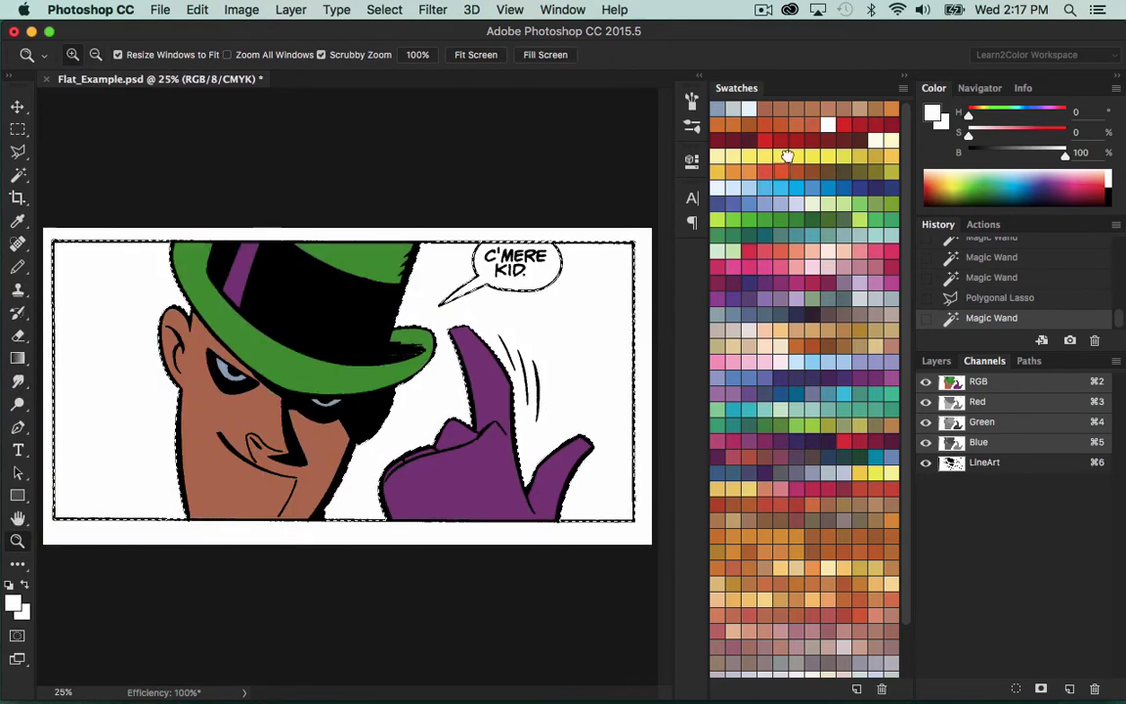
left_click(812, 108)
key("alt+BackSpace")
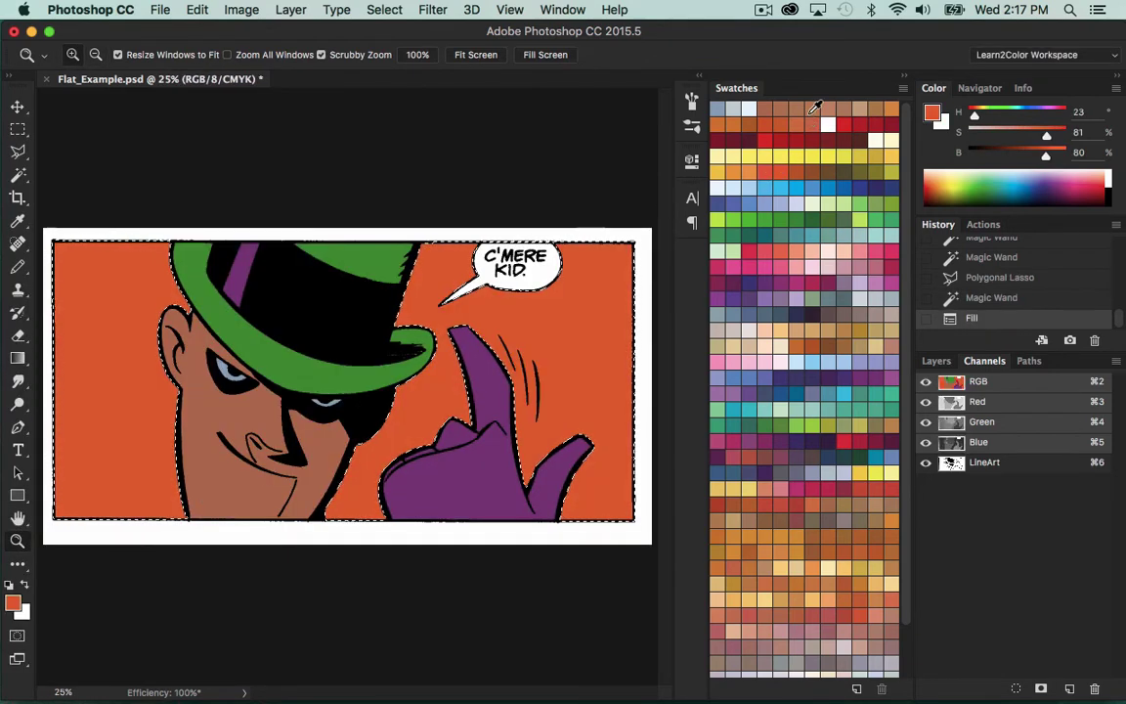
key("super+d")
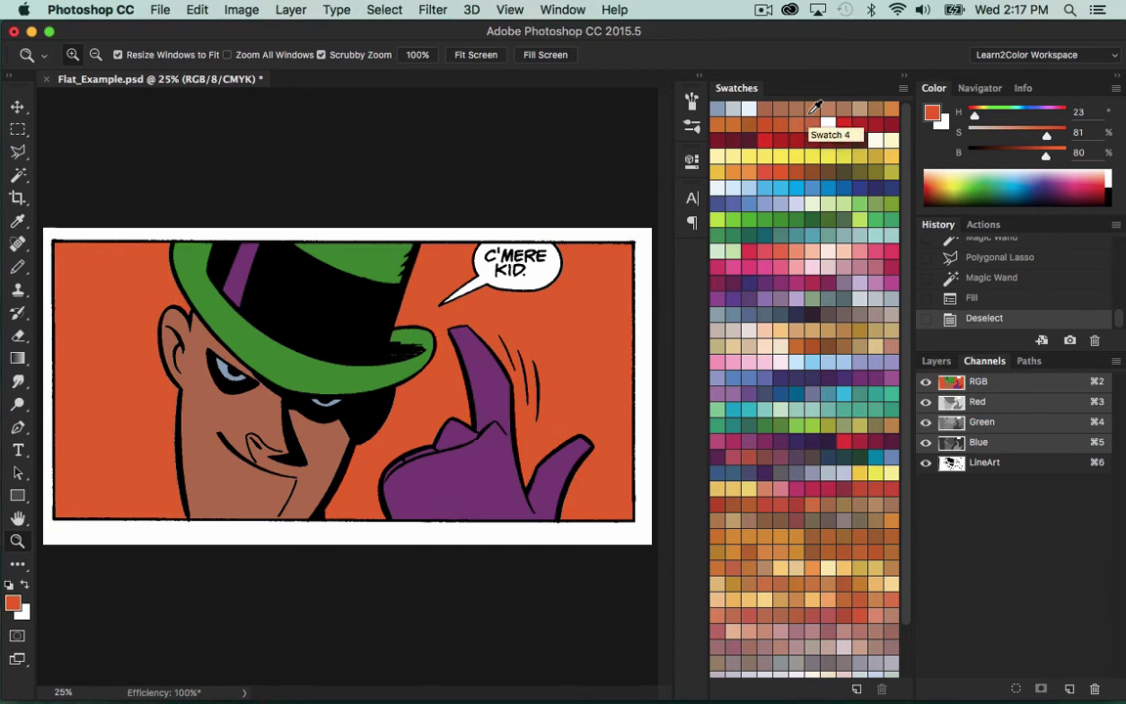
- Collapse the swatches and hide the LineArt channel to inspect the flat colours around the speech balloon
left_click(906, 75)
left_click(927, 463)
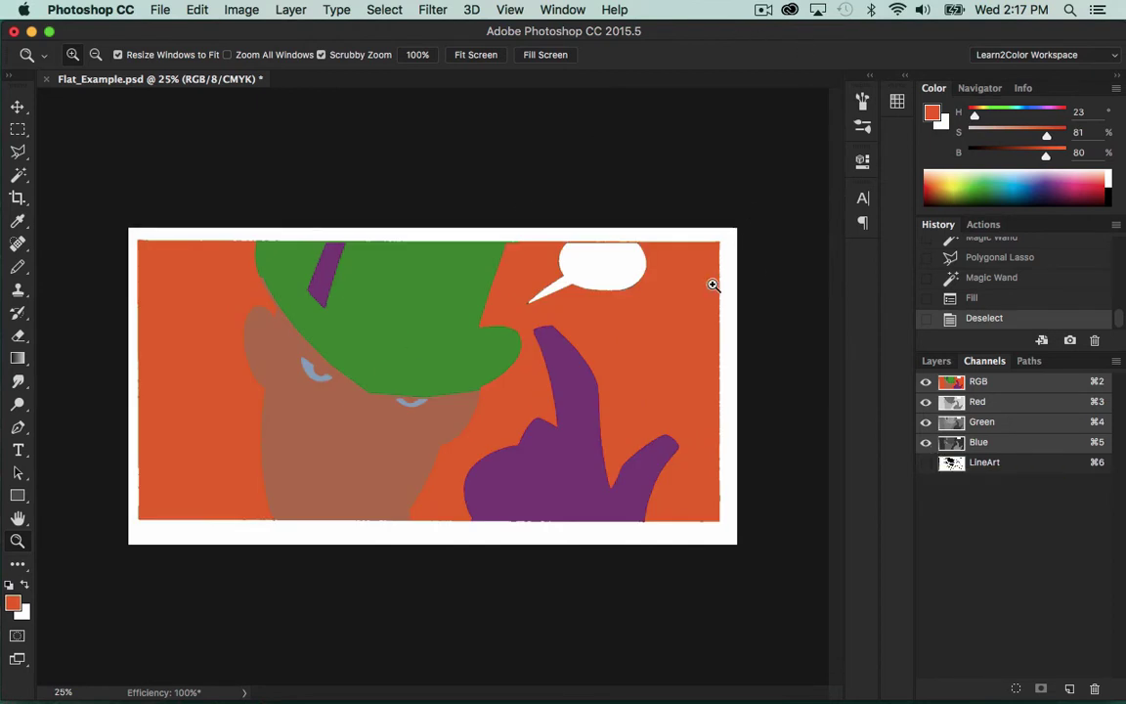
left_click_drag(606, 401, 556, 240)
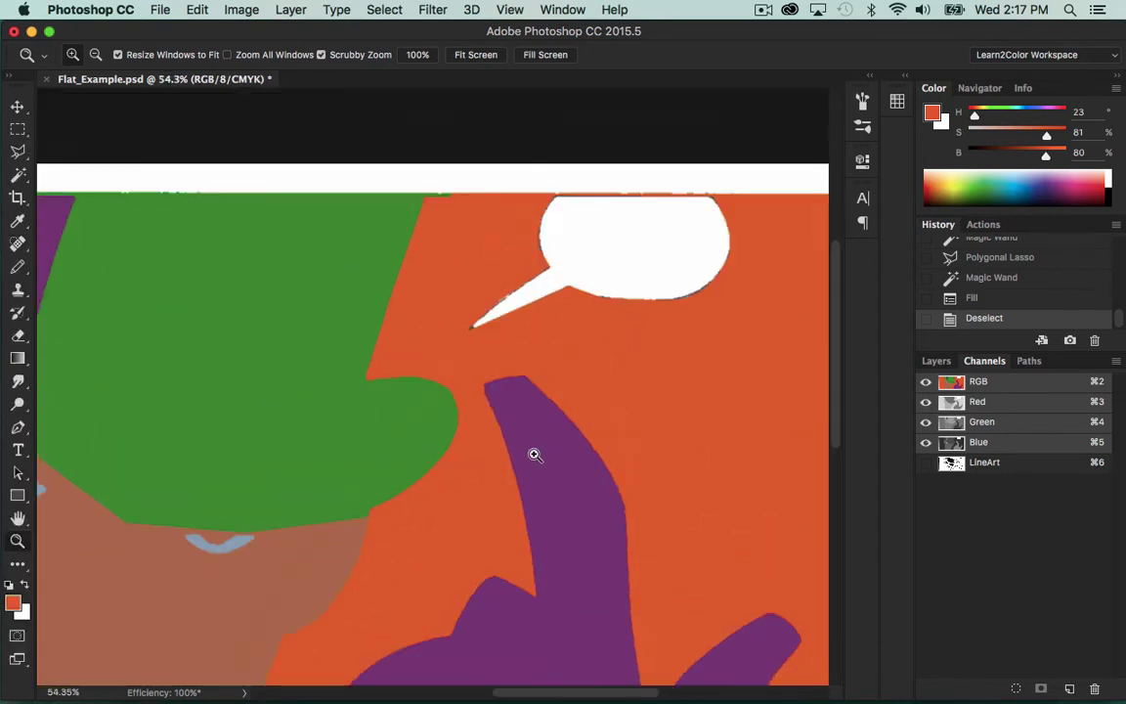
left_click_drag(535, 454, 664, 401)
mouse_move(400, 440)
left_mouse_down()
mouse_move(721, 382)
mouse_move(565, 533)
mouse_move(419, 447)
left_mouse_up()
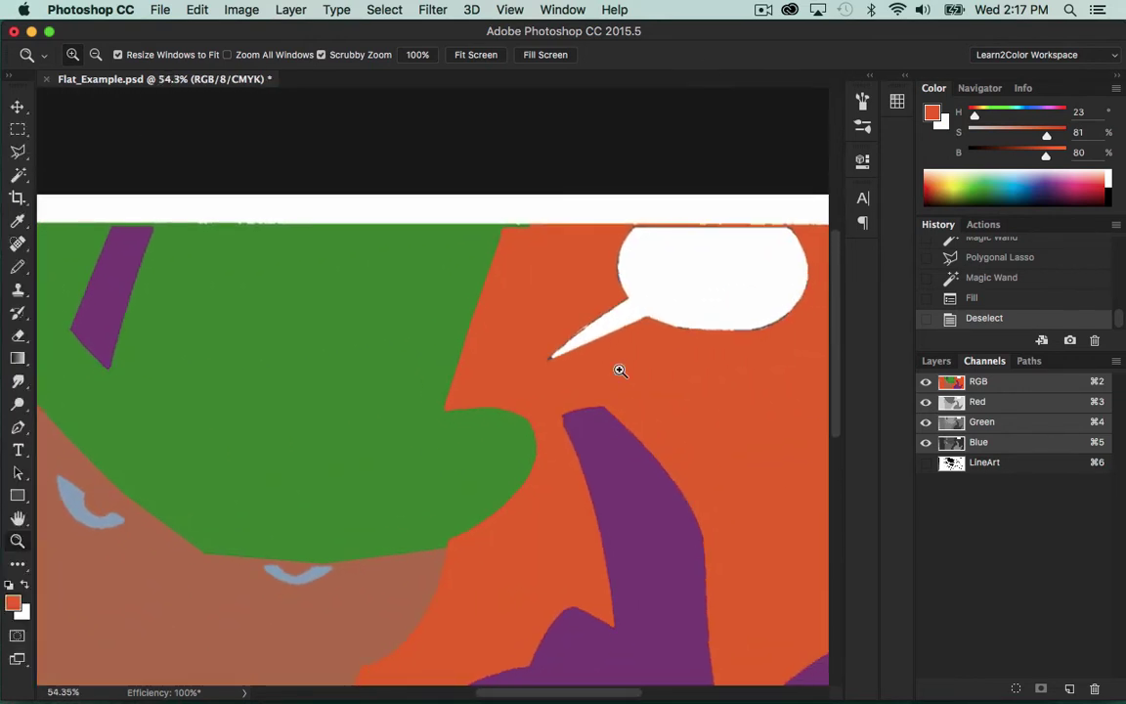
- Lasso loosely around the speech balloon and subtract the white margin and orange background with the Magic Wand to isolate the balloon
key("l")
scroll(645, 313, "right", 2)
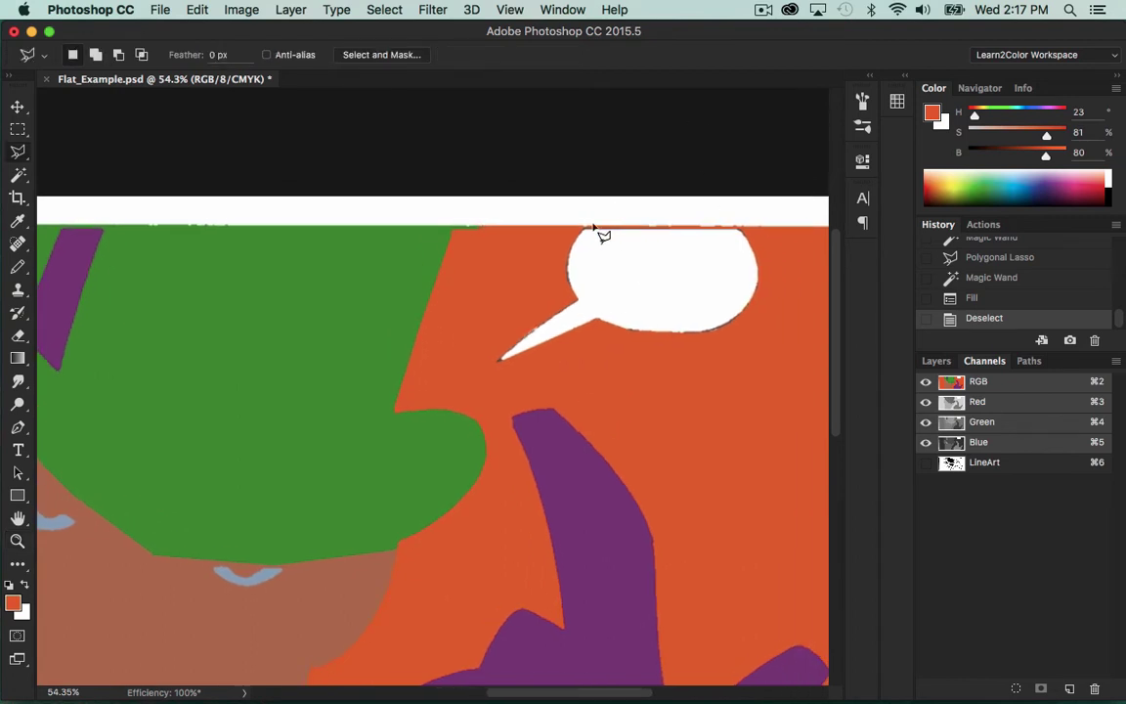
mouse_move(594, 226)
left_mouse_down()
mouse_move(525, 261)
mouse_move(704, 370)
mouse_move(596, 207)
left_mouse_up()
key("w")
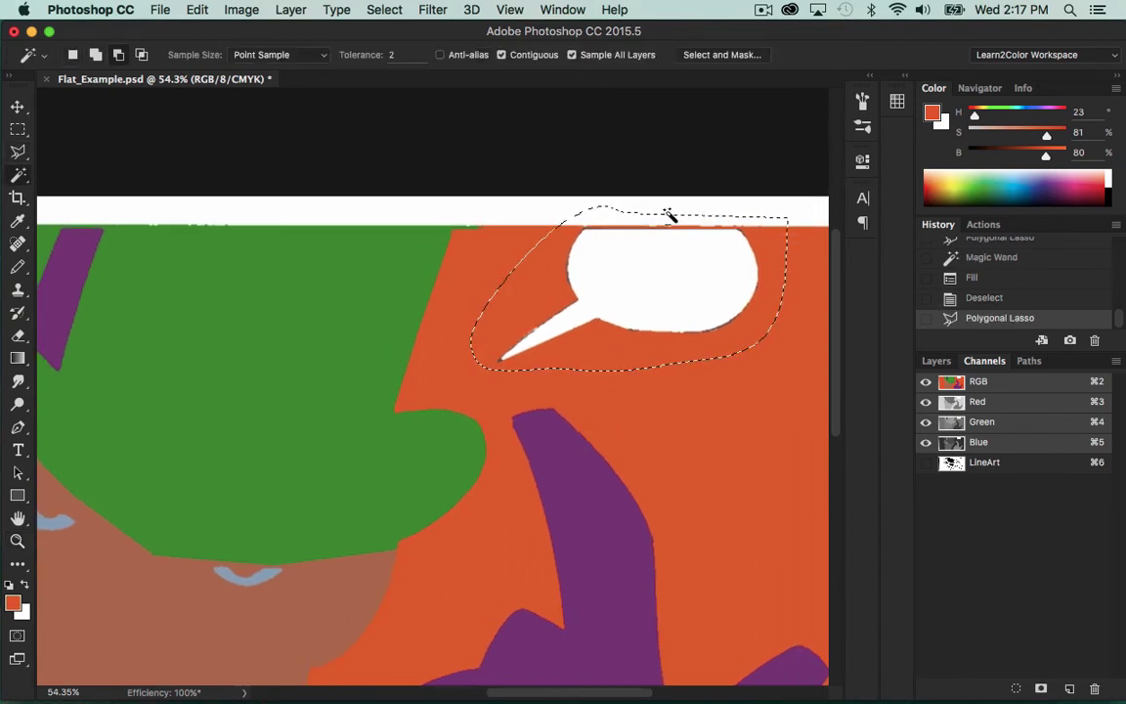
left_click(669, 216, "alt")
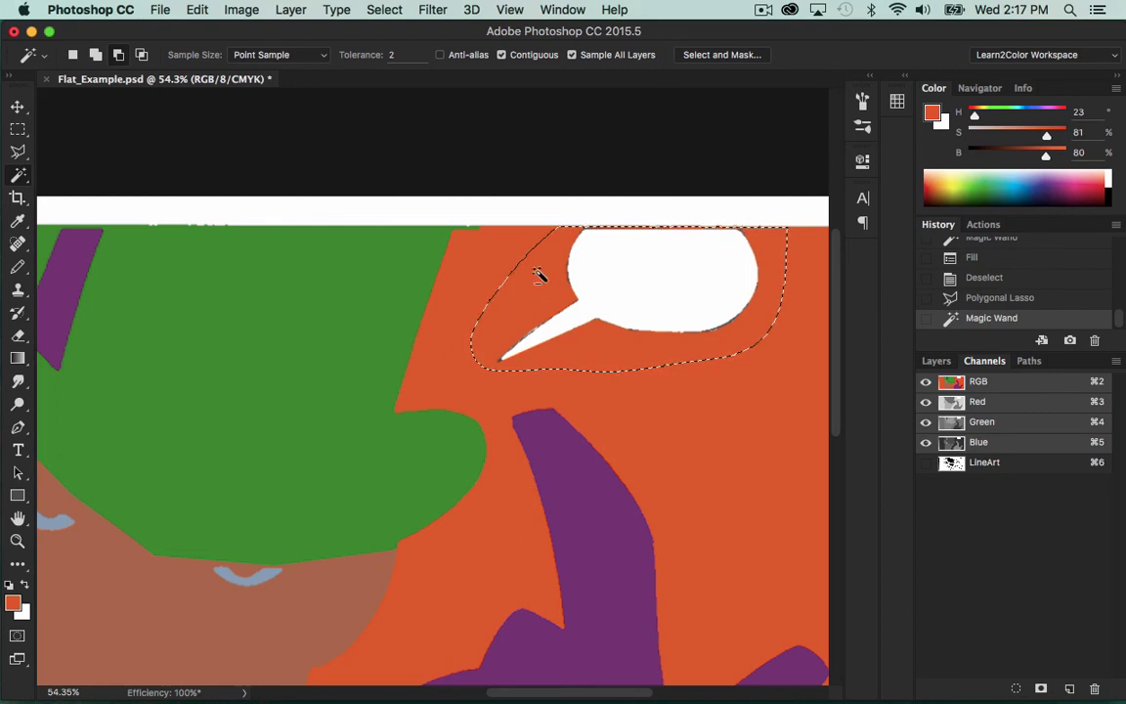
left_click(594, 216, "alt+shift")
- Fill the balloon selection with white sampled from the page margin and deselect, cleaning up its edge
key("i")
left_click(711, 221)
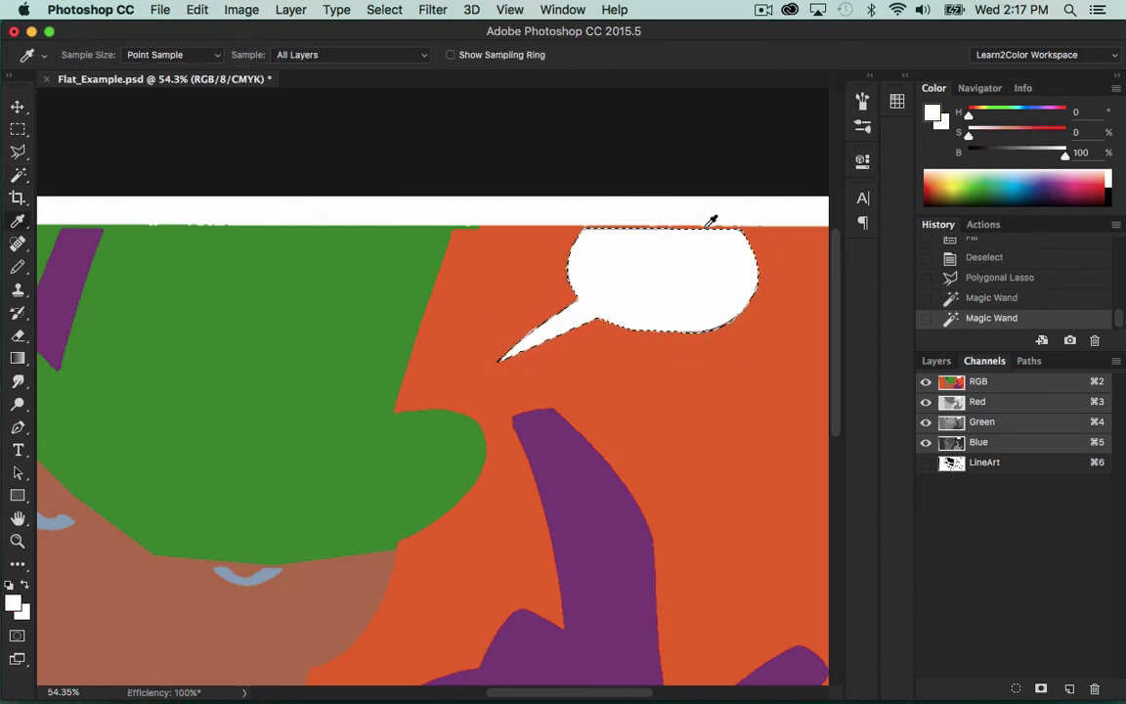
key("alt+BackSpace")
key("super+d")
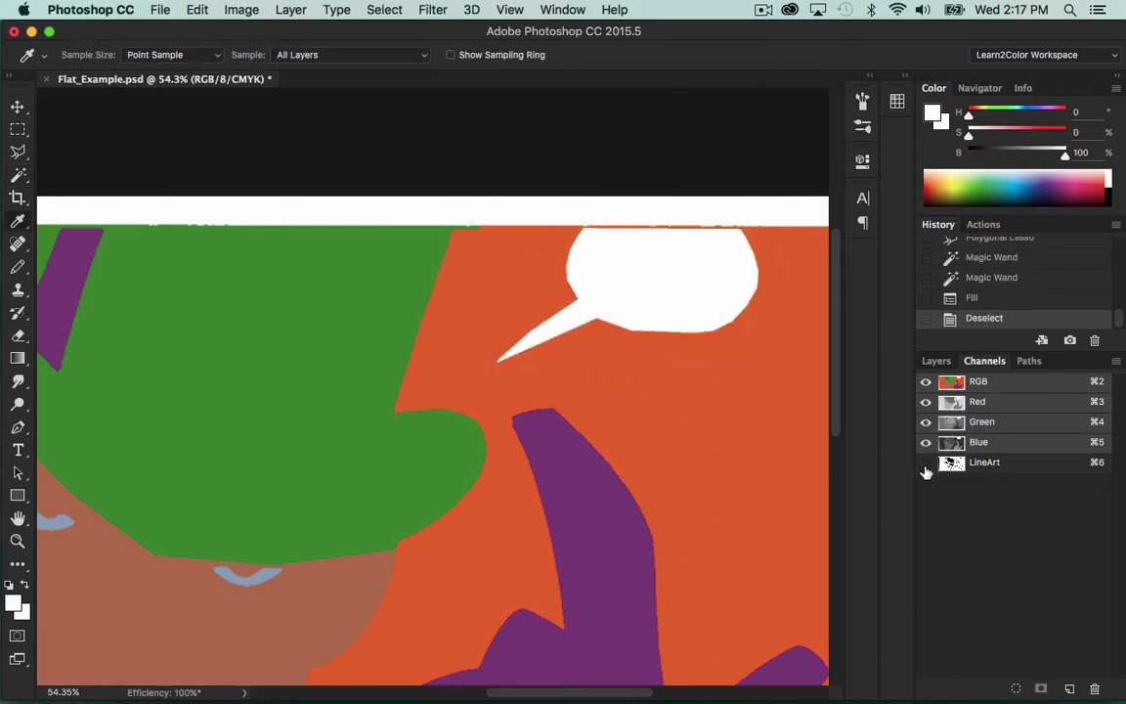
- Check the flat fills of the hand, hat, face and panel edges, and turn the LineArt channel back on
scroll(608, 289, "down", 5)
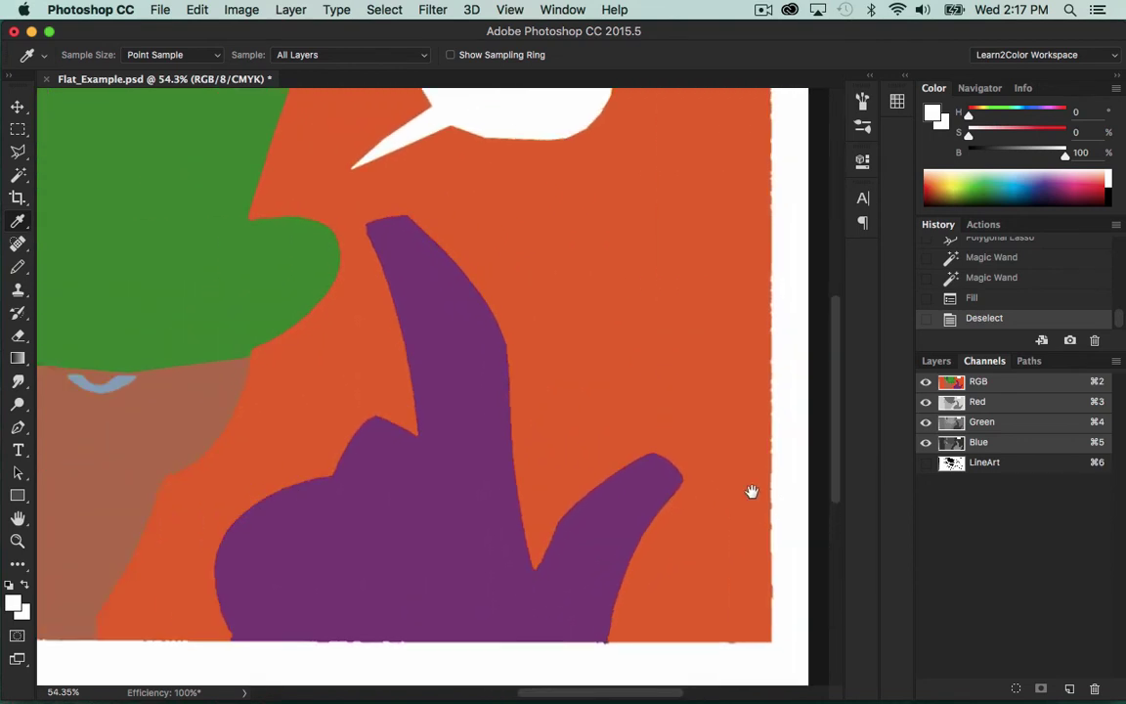
scroll(510, 424, "up", 5)
scroll(510, 424, "left", 4)
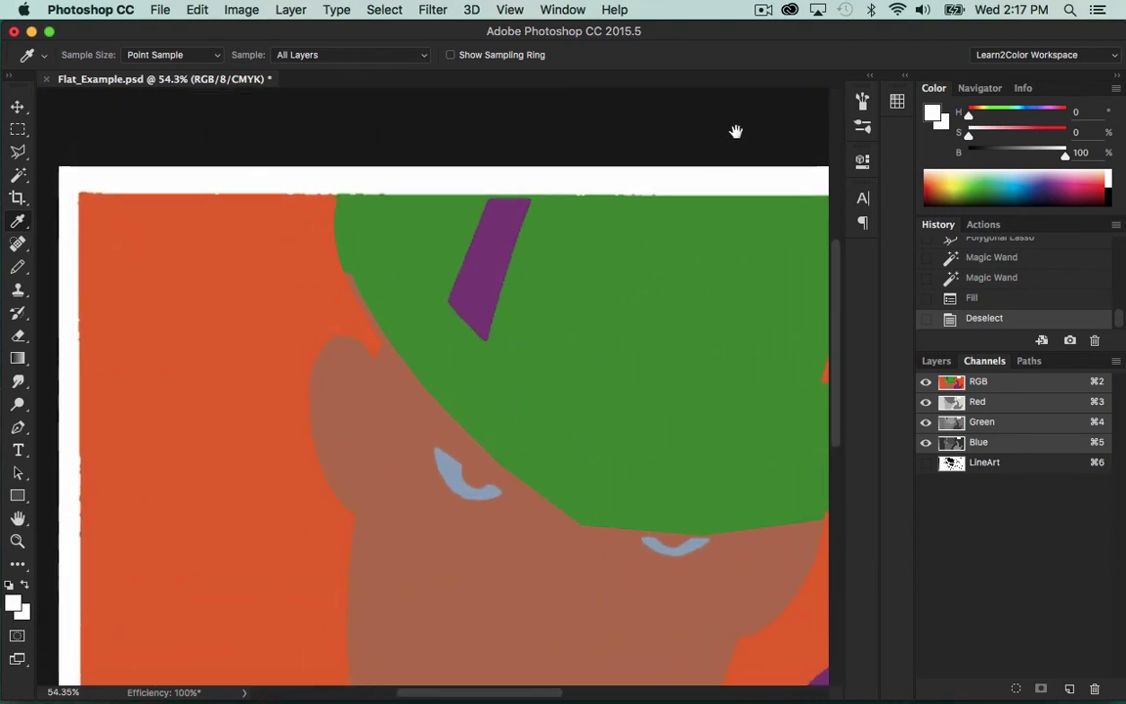
scroll(735, 131, "down", 5)
scroll(735, 131, "right", 3)
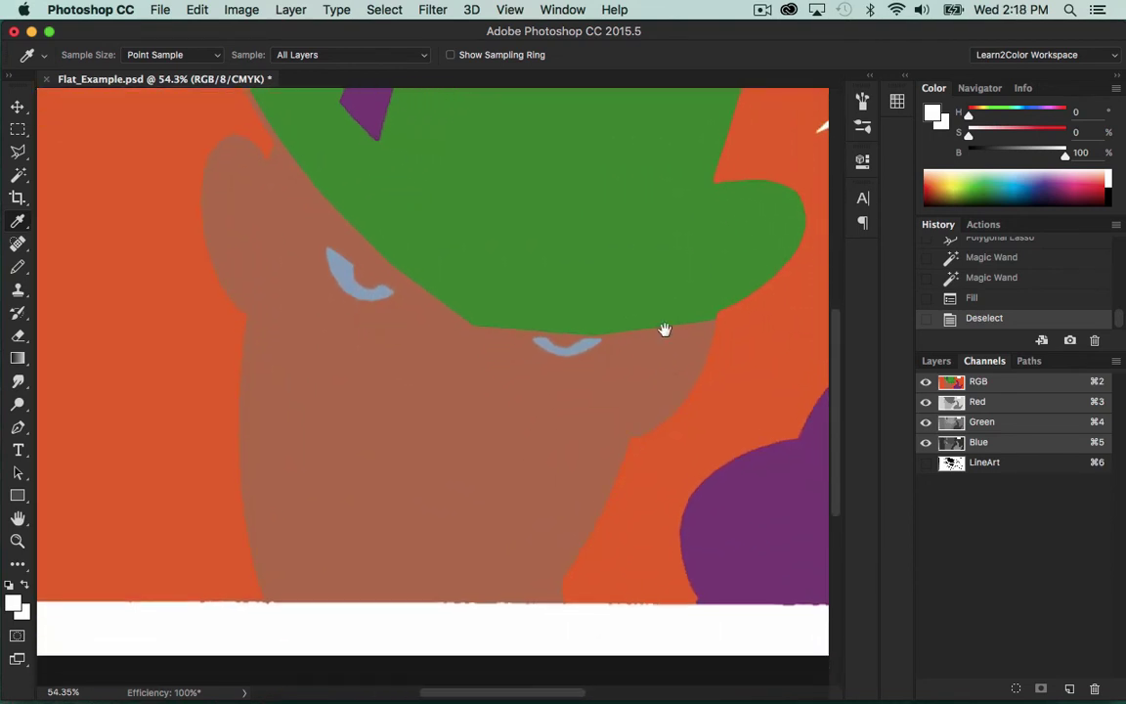
key("z")
left_click(727, 365, "alt")
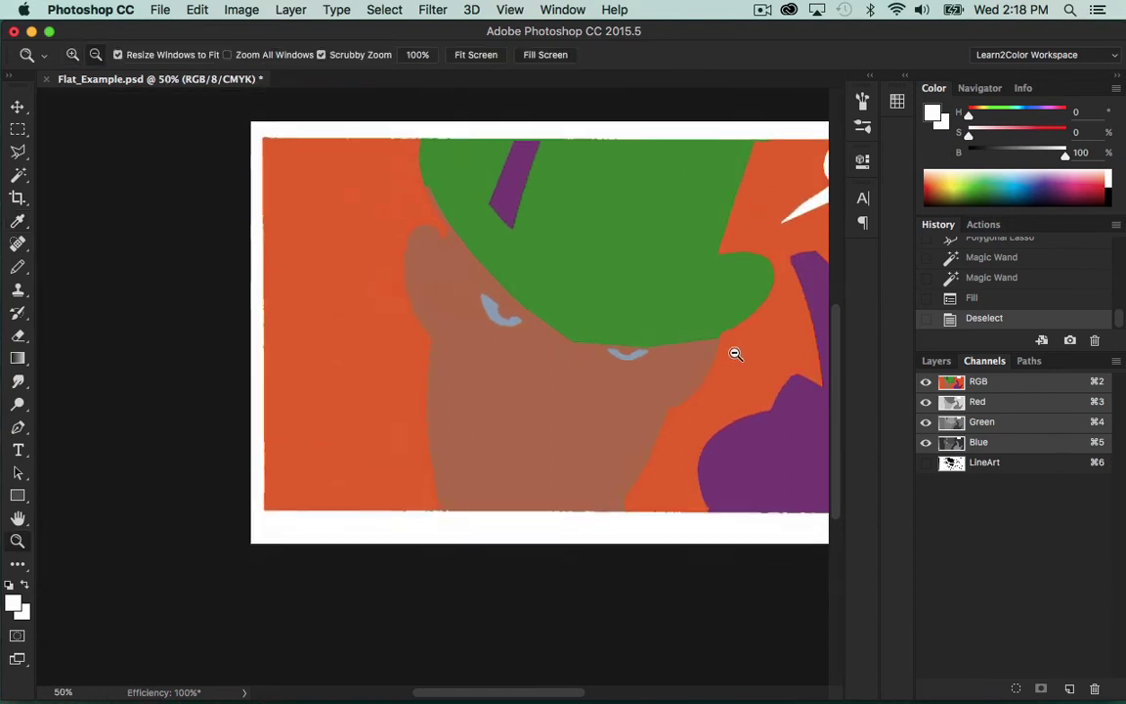
left_click(926, 463)
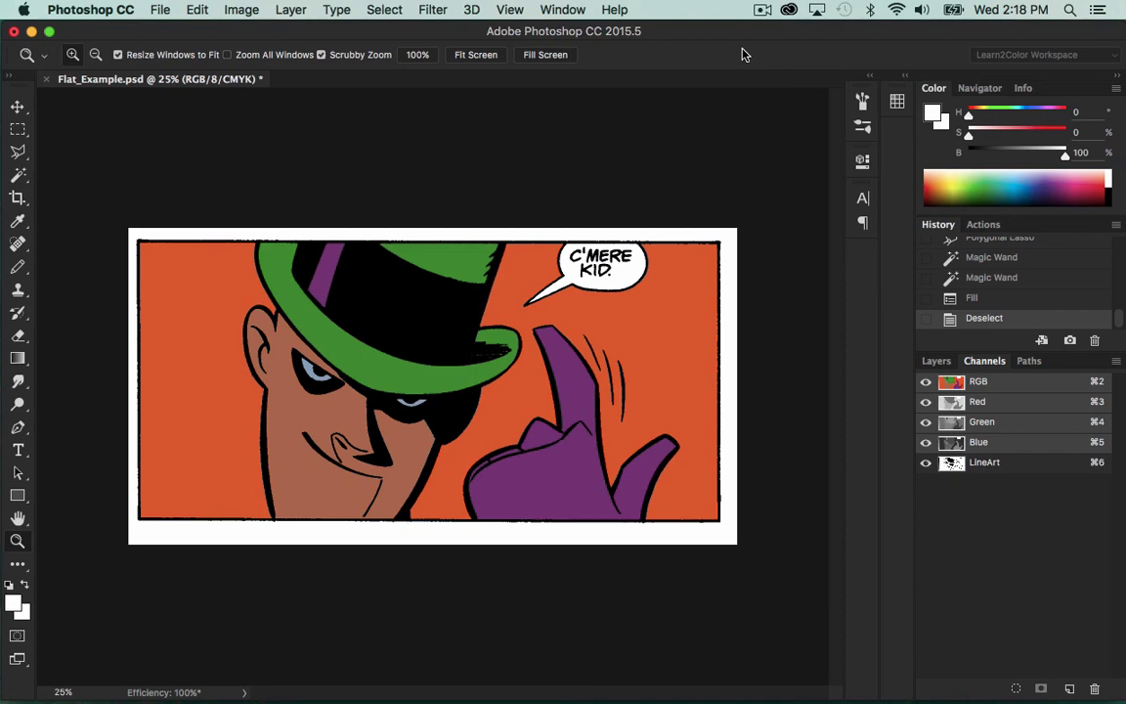
left_click(762, 11)
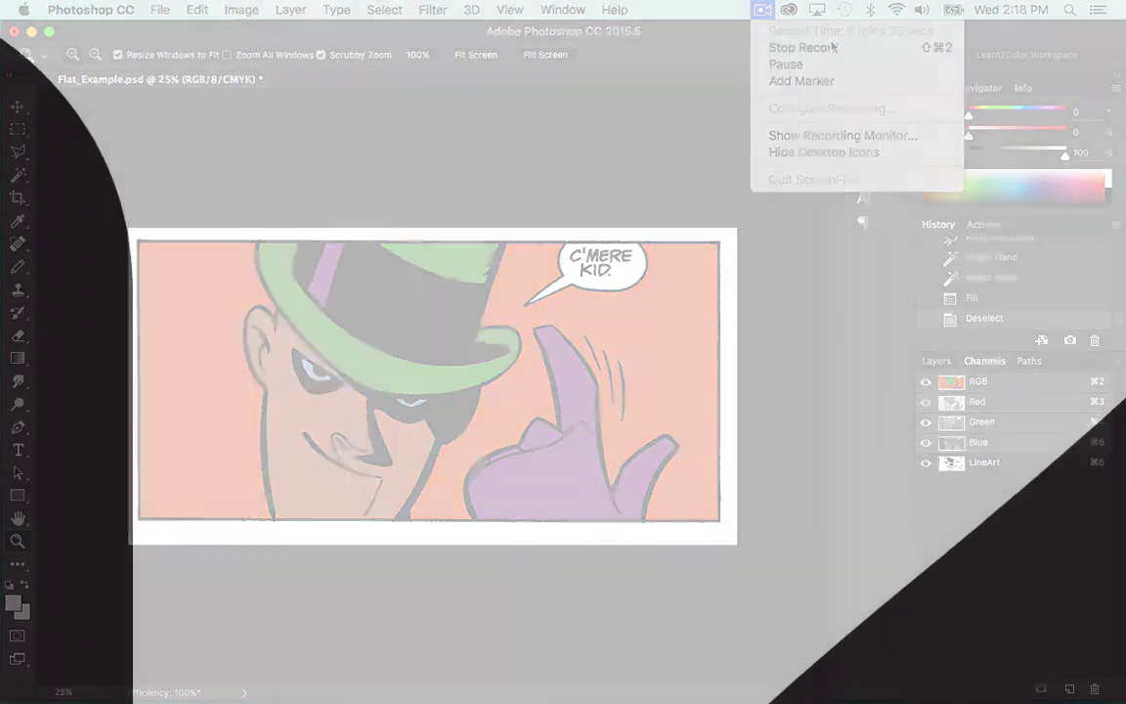